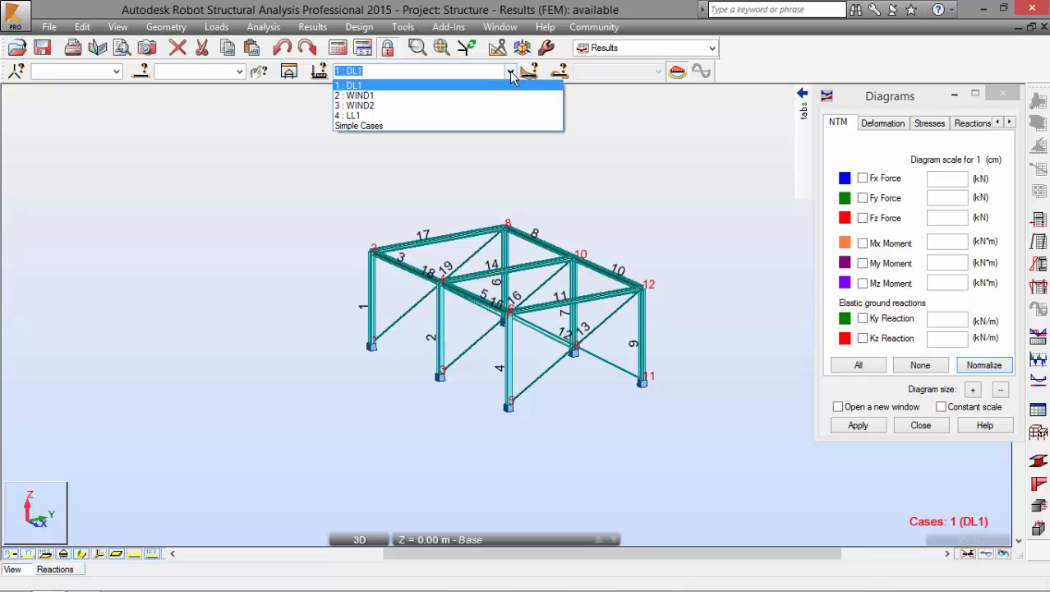
- Display the deformation diagram and the load symbols on the structure for load case 4: LL1
left_click(493, 117)
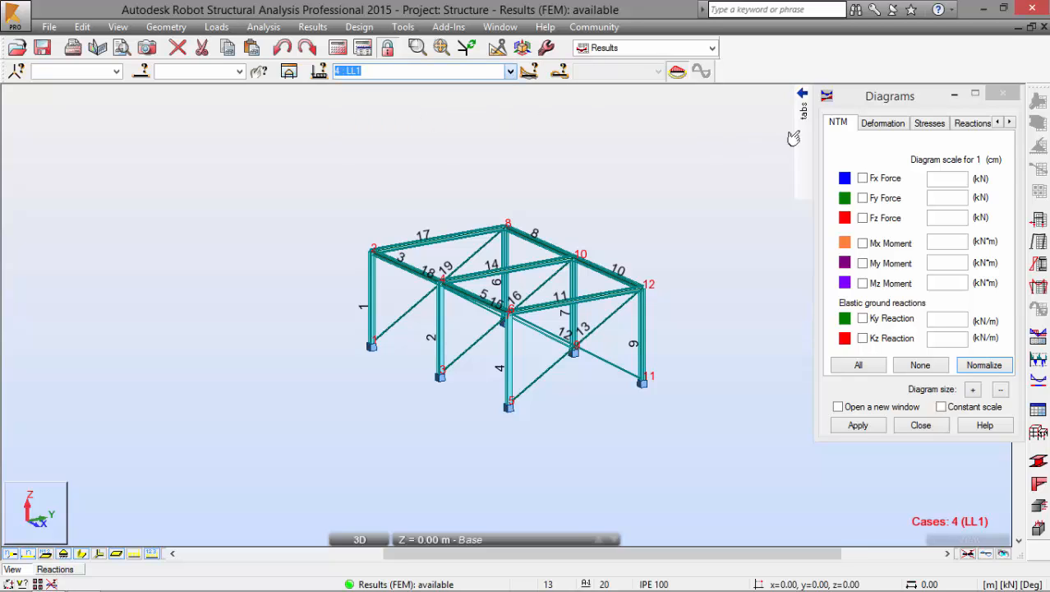
left_click(881, 125)
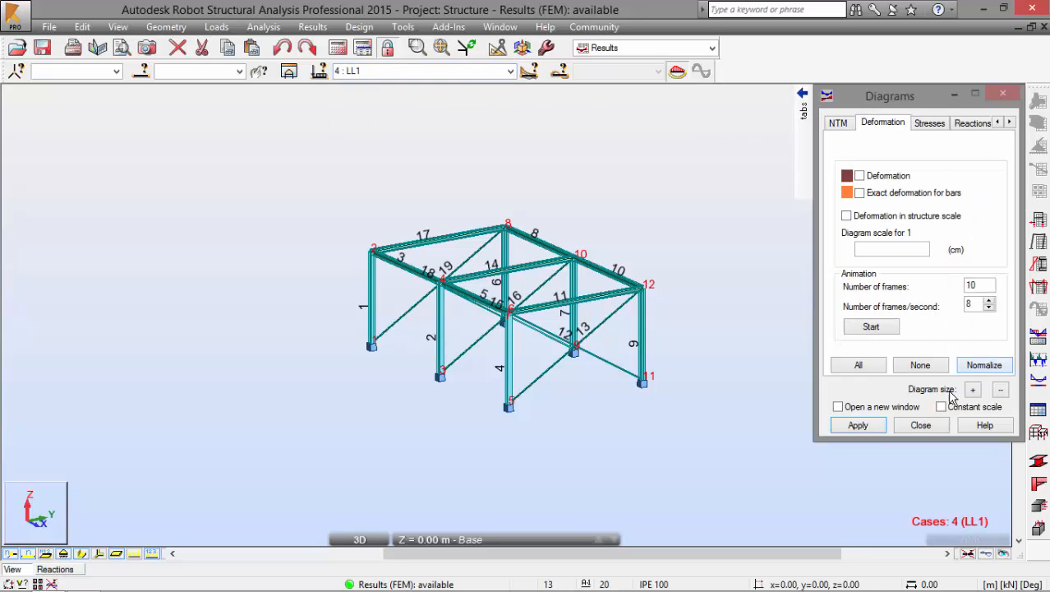
left_click(858, 176)
left_click(134, 559)
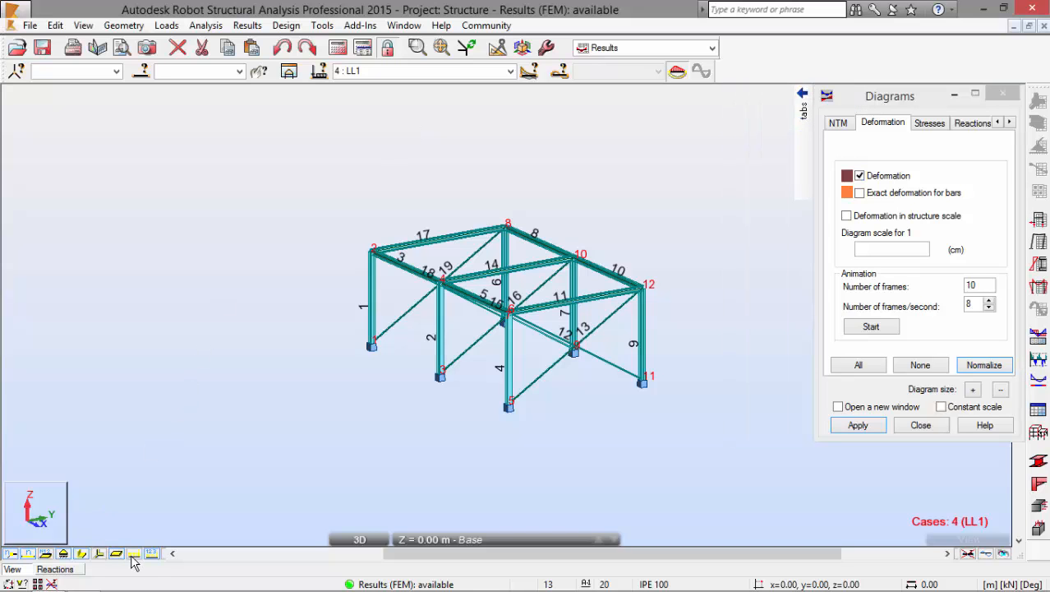
mouse_move(322, 370)
middle_mouse_down()
mouse_move(292, 363)
mouse_move(363, 364)
mouse_move(483, 333)
mouse_move(352, 368)
mouse_move(322, 391)
mouse_move(338, 369)
middle_mouse_up()
left_click(863, 425)
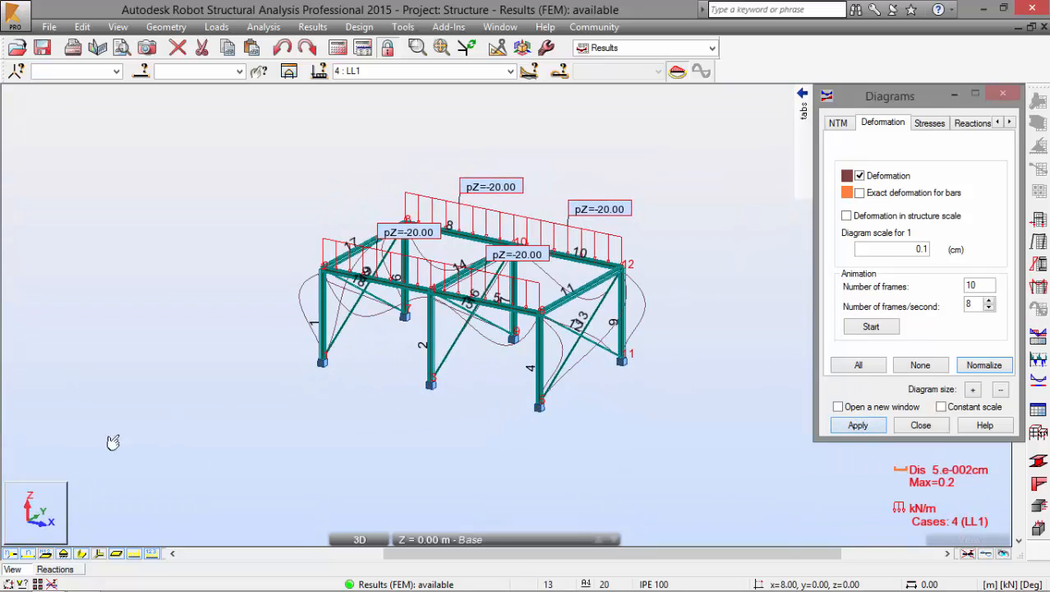
middle_click_drag(79, 544, 250, 343, "shift")
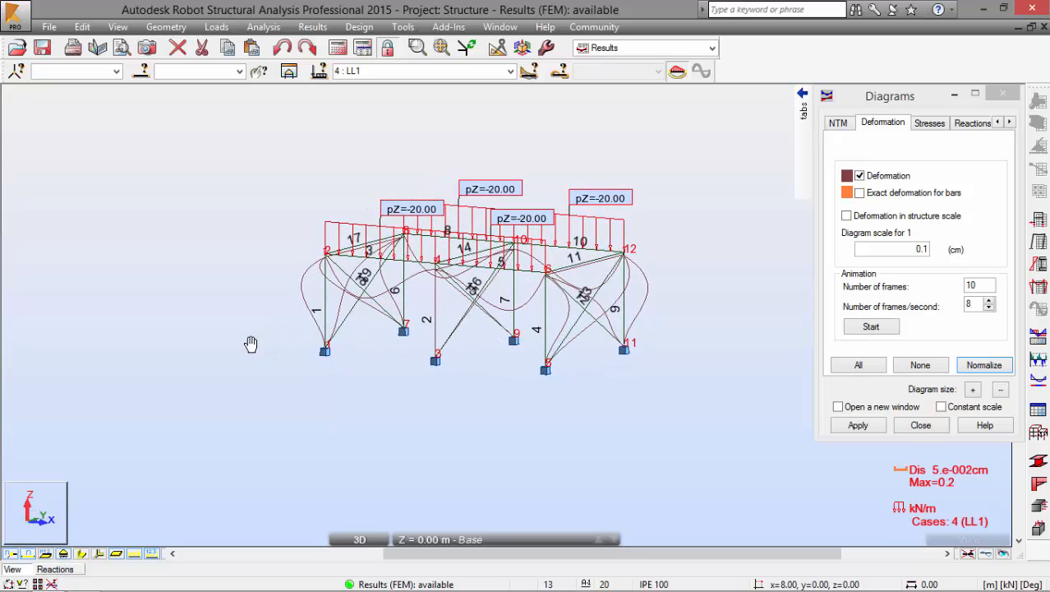
- Turn off the deformation diagram on the structure and bring up the Reactions table
left_click(859, 176)
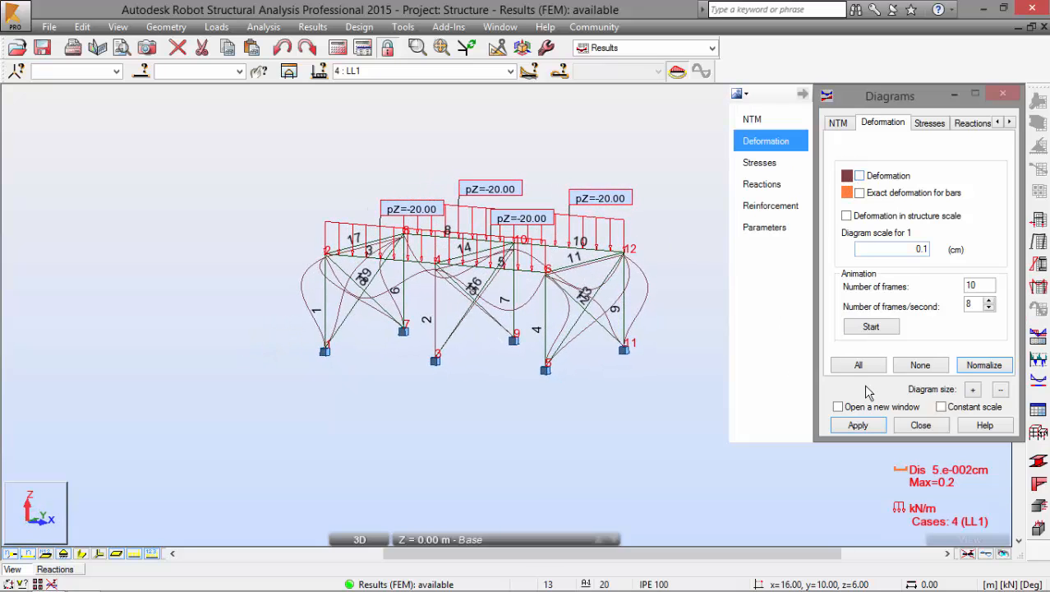
left_click(858, 425)
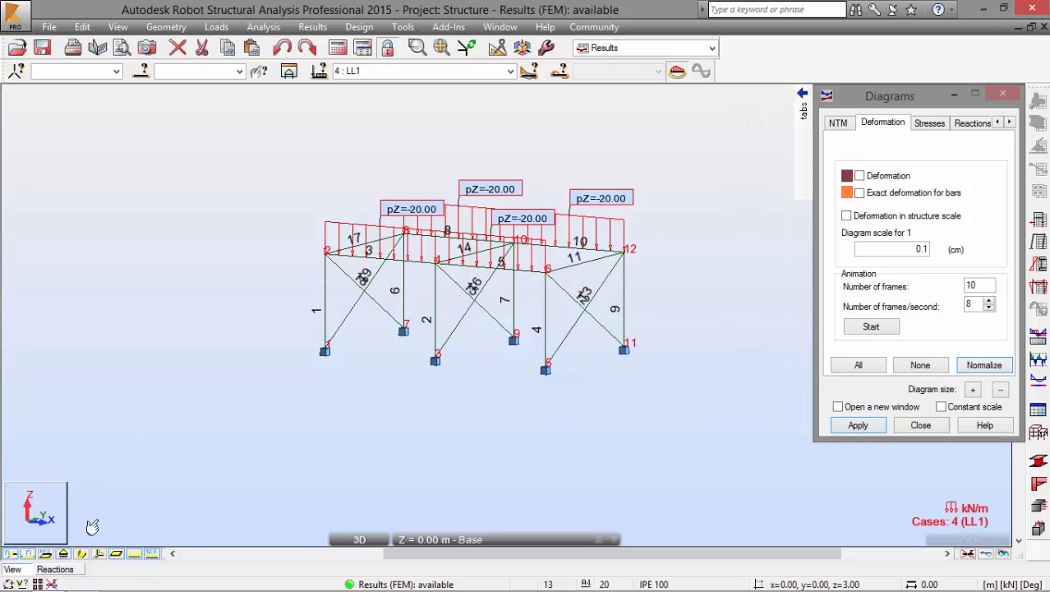
left_click(70, 570)
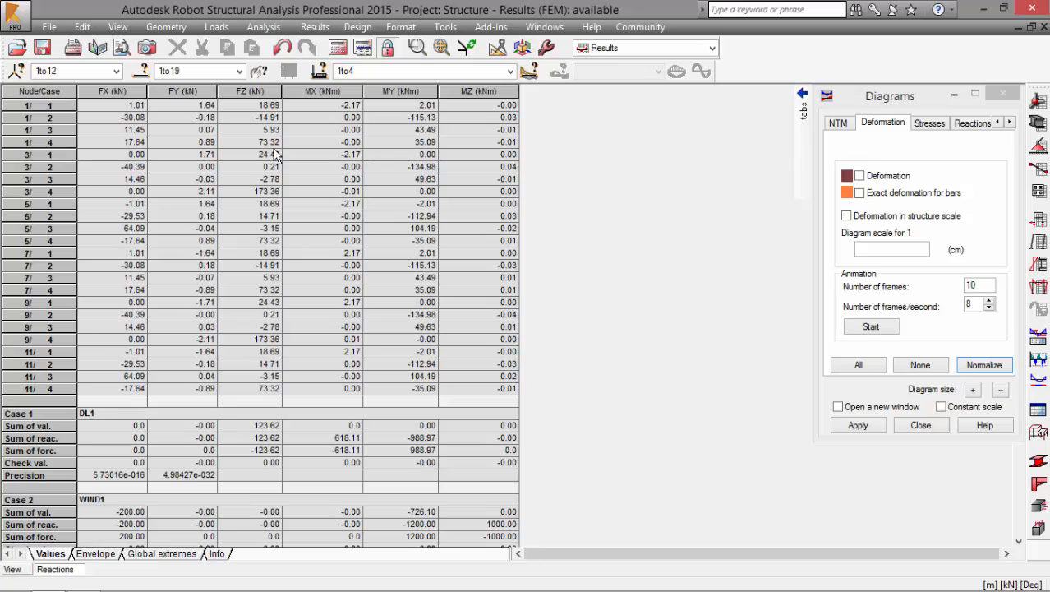
- Format the FZ column of the Reactions table with centered alignment and bold text
left_click(245, 91)
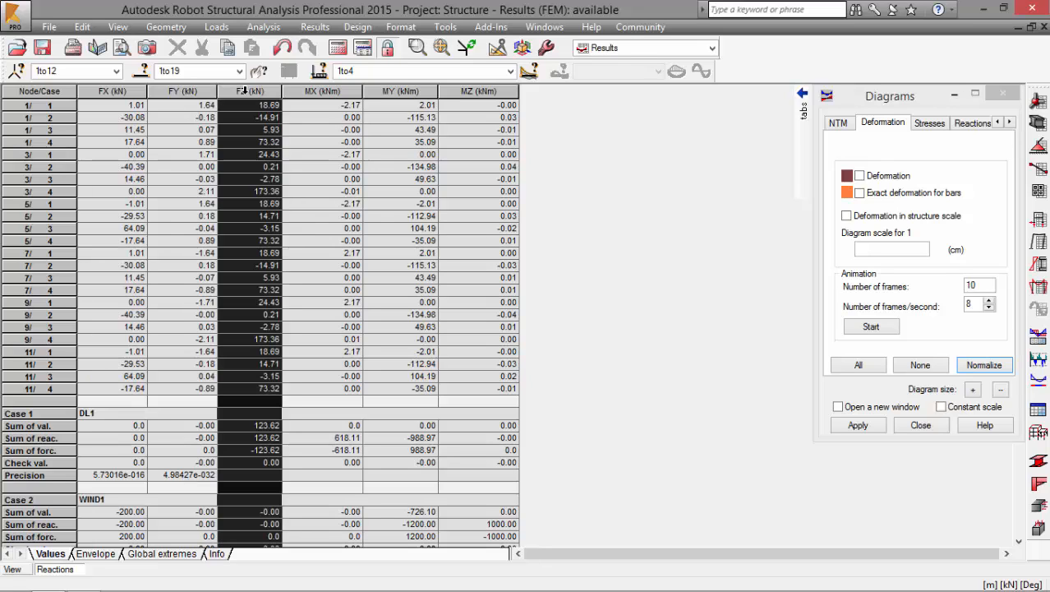
left_click(402, 27)
mouse_move(408, 45)
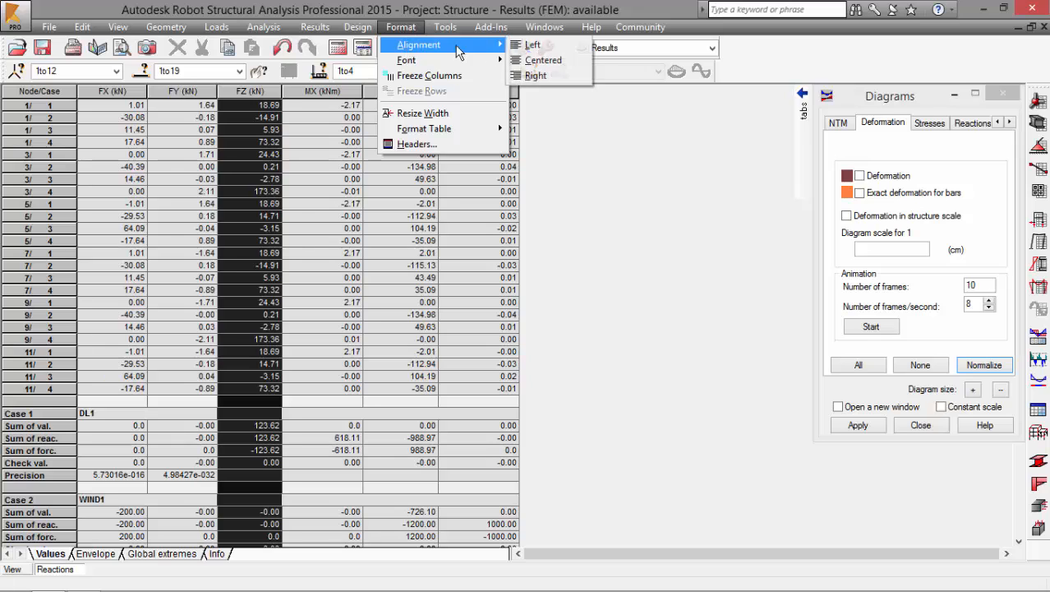
left_click(542, 63)
left_click(401, 27)
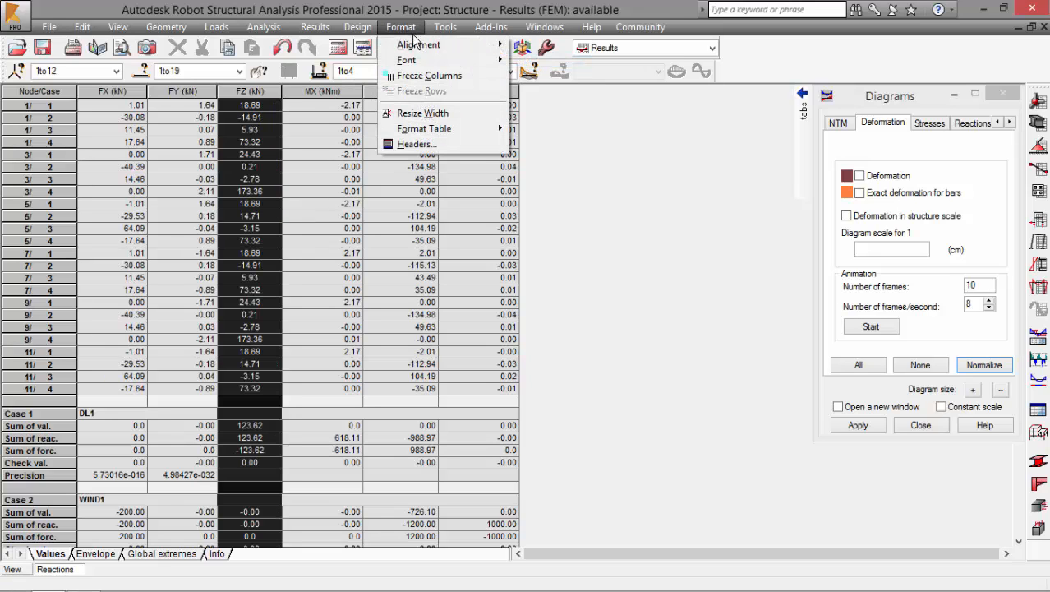
mouse_move(490, 63)
left_click(533, 60)
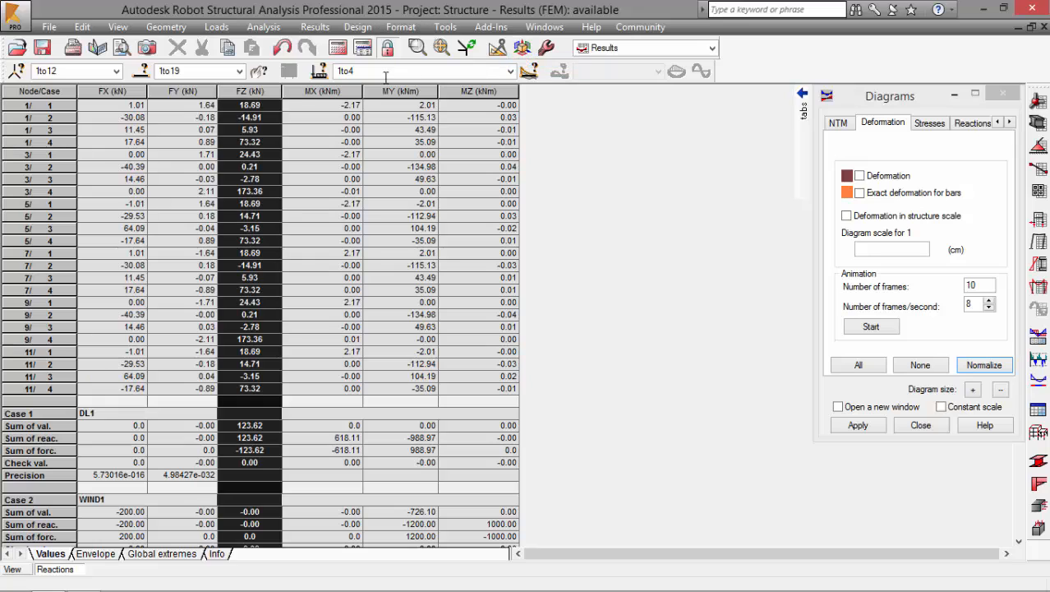
left_click(289, 119)
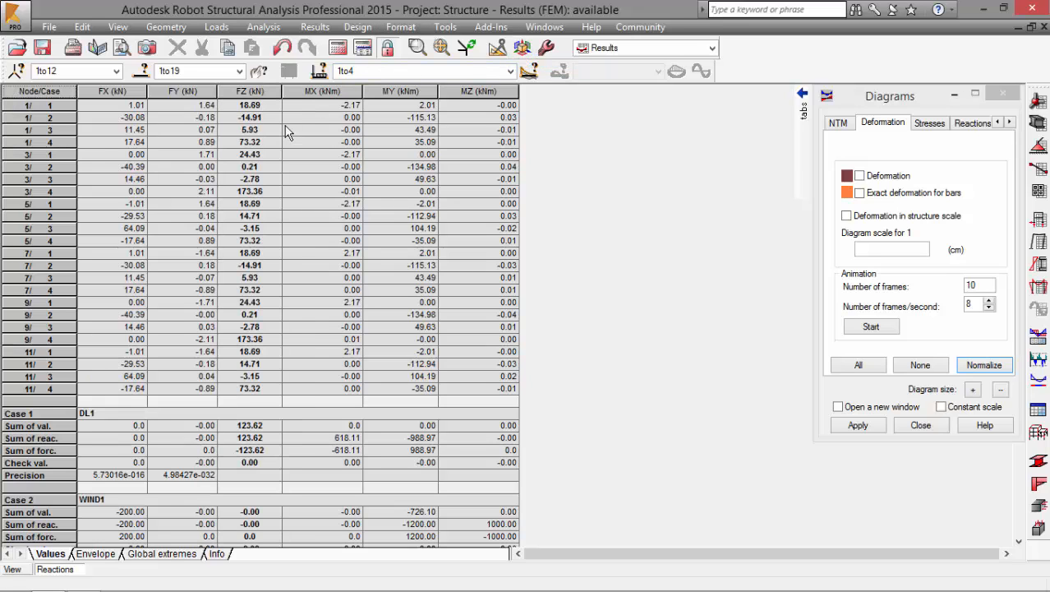
- Add the Support code column from the Supports values to the Reactions table
right_click(320, 181)
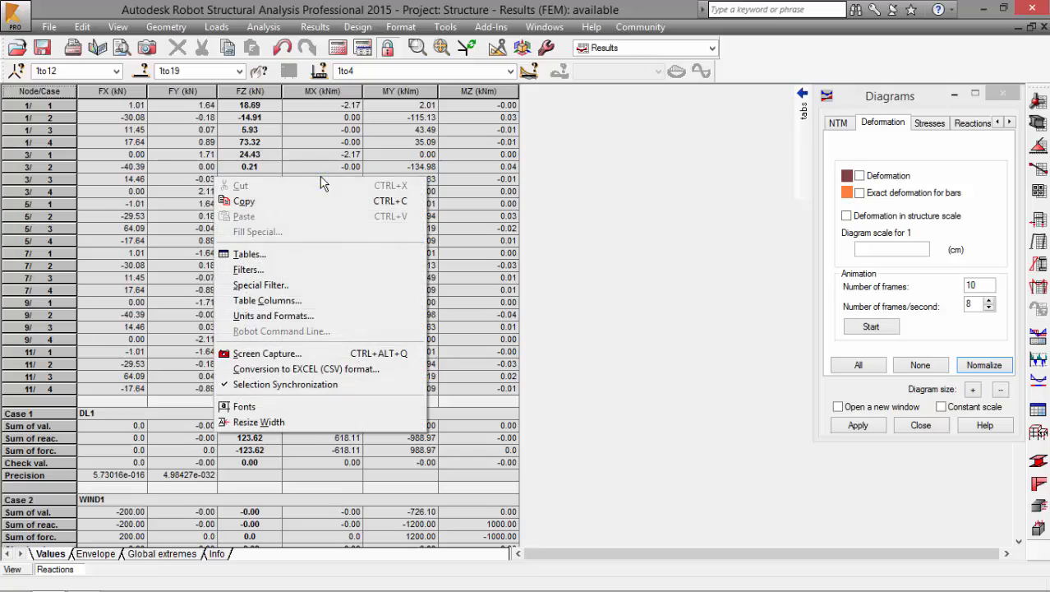
left_click(303, 301)
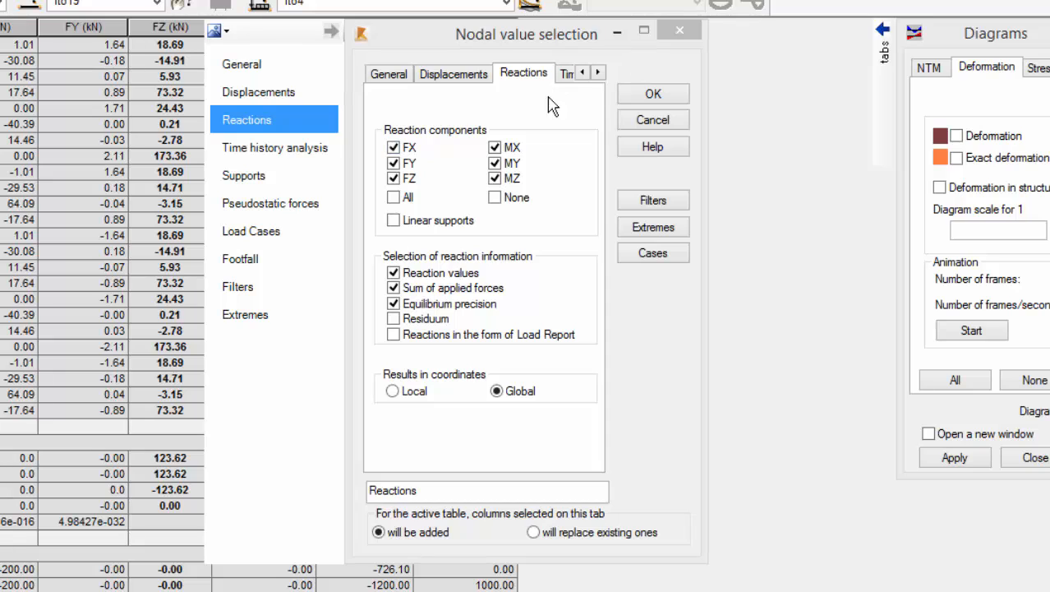
left_click(271, 177)
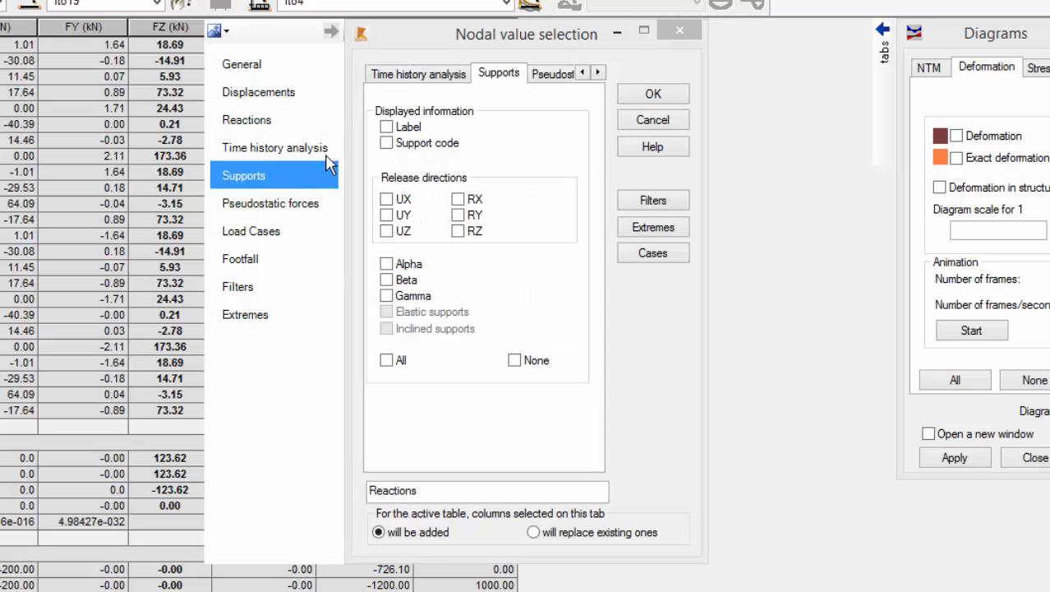
left_click(387, 144)
left_click(635, 97)
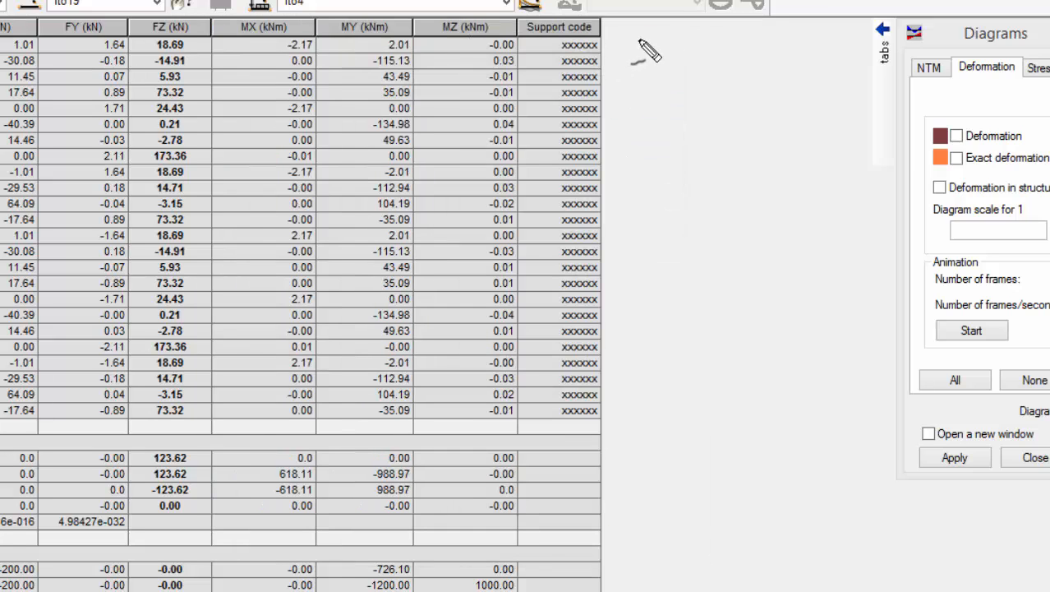
left_click_drag(639, 40, 620, 59)
left_click_drag(623, 42, 652, 61)
left_click_drag(652, 45, 677, 61)
mouse_move(678, 46)
left_mouse_down()
mouse_move(697, 59)
mouse_move(741, 63)
left_mouse_up()
left_click_drag(742, 47, 764, 66)
left_click_drag(761, 49, 776, 64)
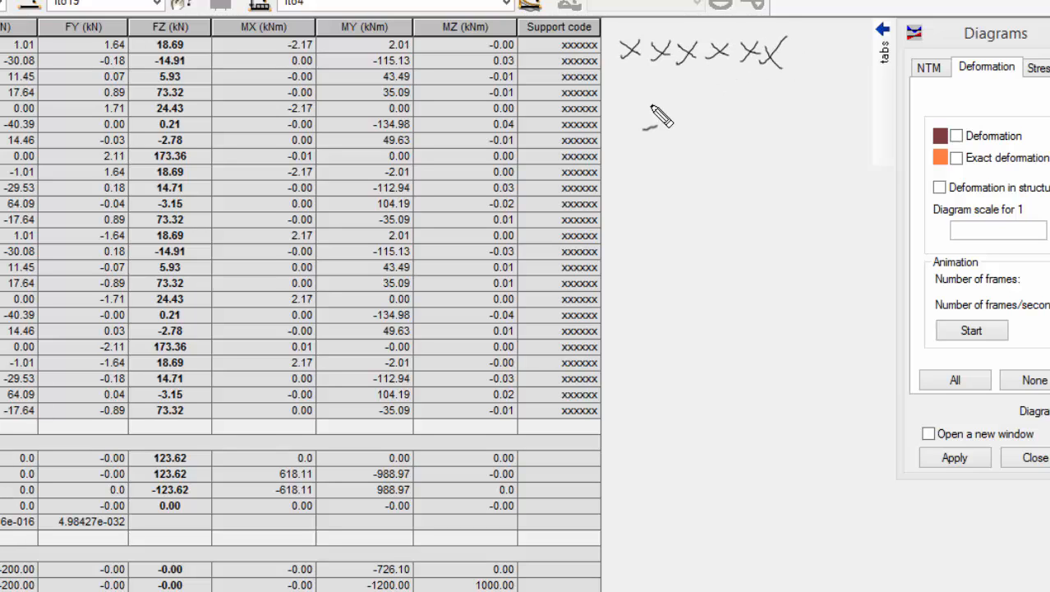
mouse_move(622, 82)
left_mouse_down()
mouse_move(690, 86)
mouse_move(780, 64)
left_mouse_up()
left_click_drag(653, 129, 636, 151)
left_click_drag(692, 134, 692, 154)
left_click_drag(681, 128, 682, 168)
left_click_drag(720, 138, 750, 155)
left_click_drag(746, 138, 763, 145)
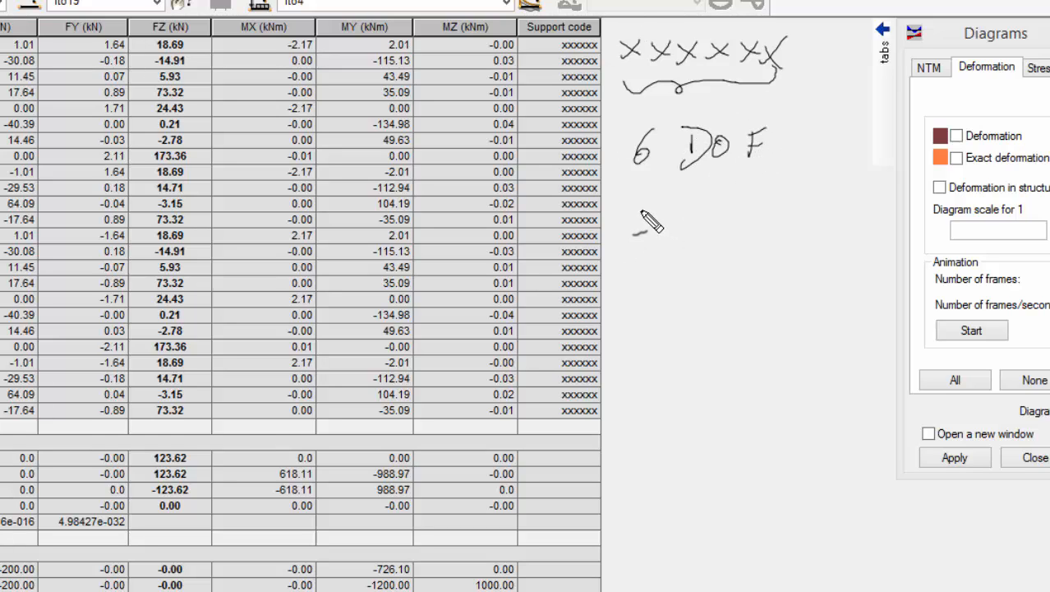
mouse_move(626, 239)
left_mouse_down()
mouse_move(650, 220)
mouse_move(658, 227)
left_mouse_up()
left_click_drag(719, 190, 720, 262)
left_click(736, 209)
mouse_move(737, 217)
left_mouse_down()
mouse_move(737, 231)
mouse_move(761, 227)
left_mouse_up()
mouse_move(747, 226)
left_mouse_down()
mouse_move(769, 210)
mouse_move(769, 221)
left_mouse_up()
mouse_move(788, 209)
left_mouse_down()
mouse_move(786, 177)
mouse_move(799, 224)
left_mouse_up()
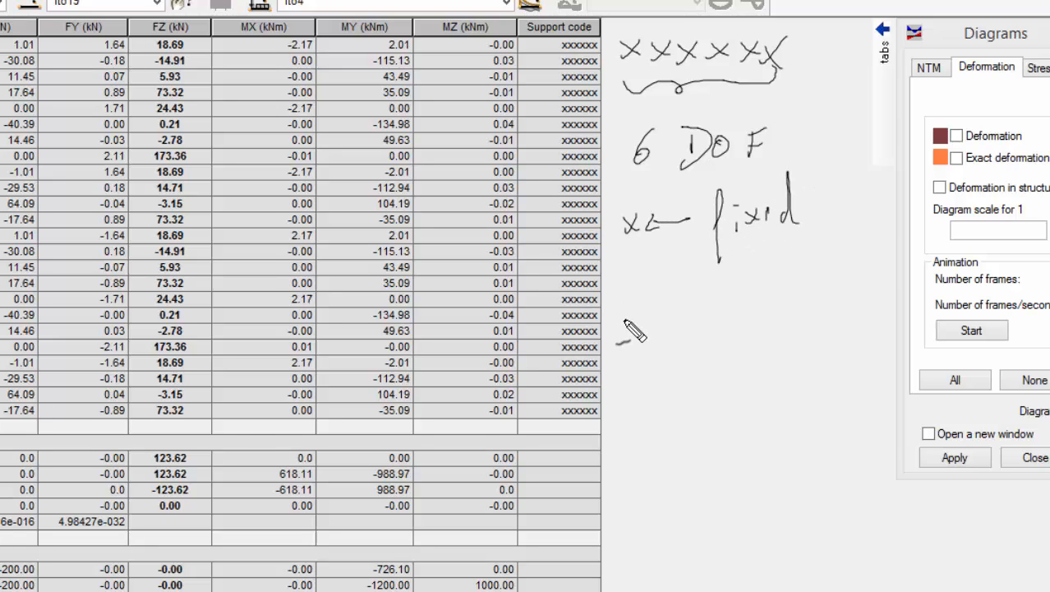
left_click_drag(628, 293, 633, 357)
left_click_drag(644, 310, 657, 311)
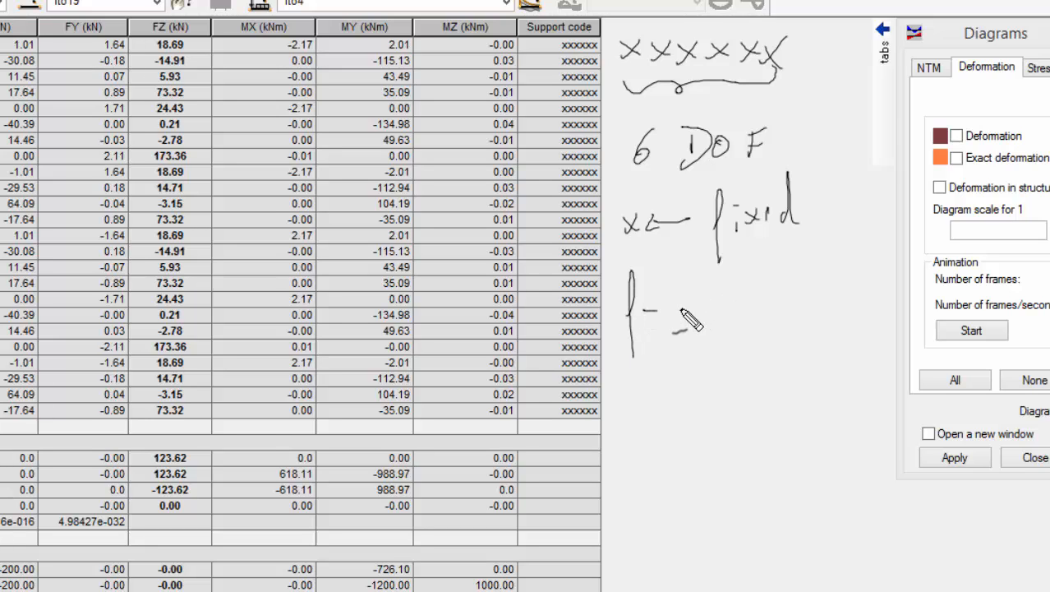
left_click_drag(697, 258, 689, 368)
mouse_move(700, 311)
left_mouse_down()
mouse_move(711, 294)
mouse_move(739, 301)
left_mouse_up()
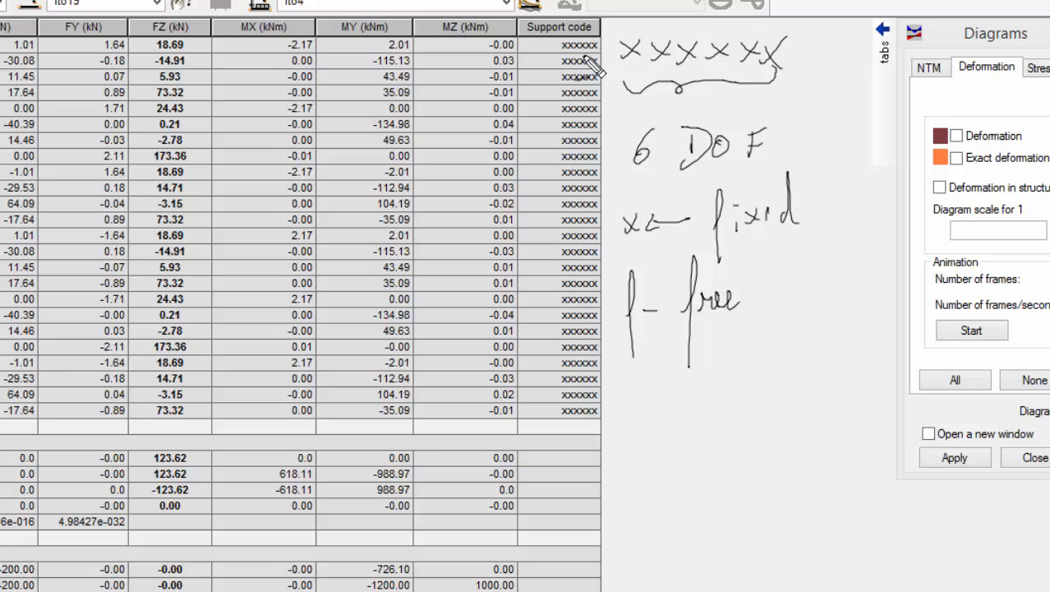
mouse_move(593, 17)
left_mouse_down()
mouse_move(535, 73)
mouse_move(522, 283)
mouse_move(527, 360)
mouse_move(570, 438)
mouse_move(610, 417)
mouse_move(609, 60)
left_mouse_up()
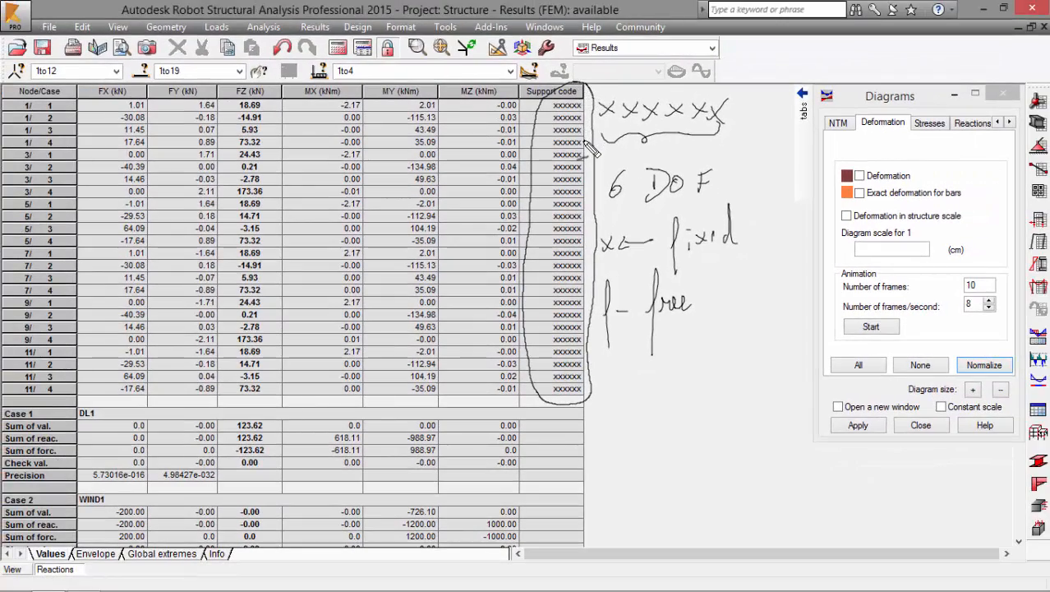
key("Escape")
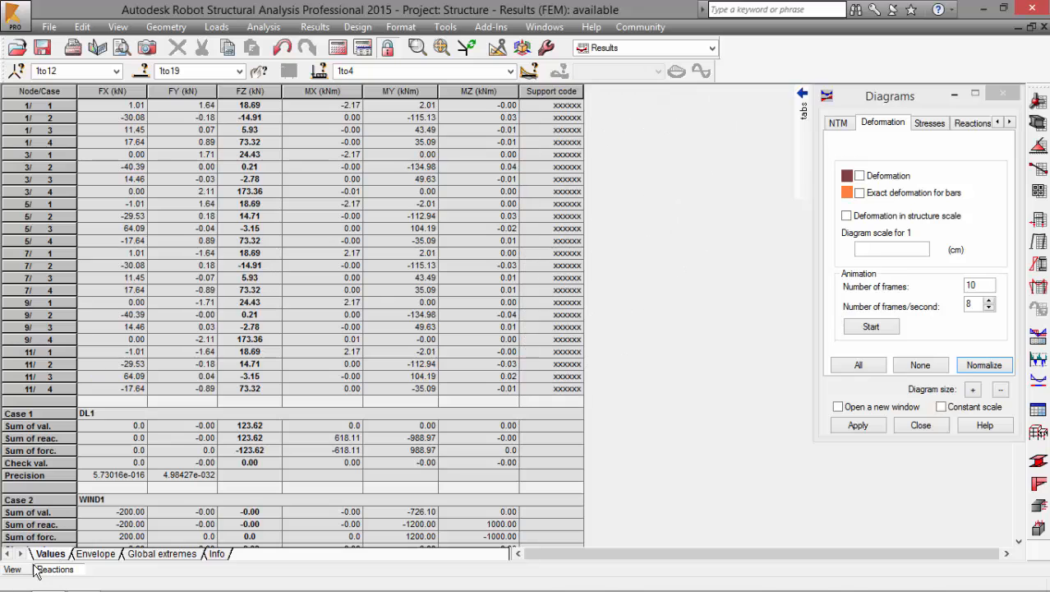
- Return to the structure view and switch the workspace to the Start layout
left_click(27, 567)
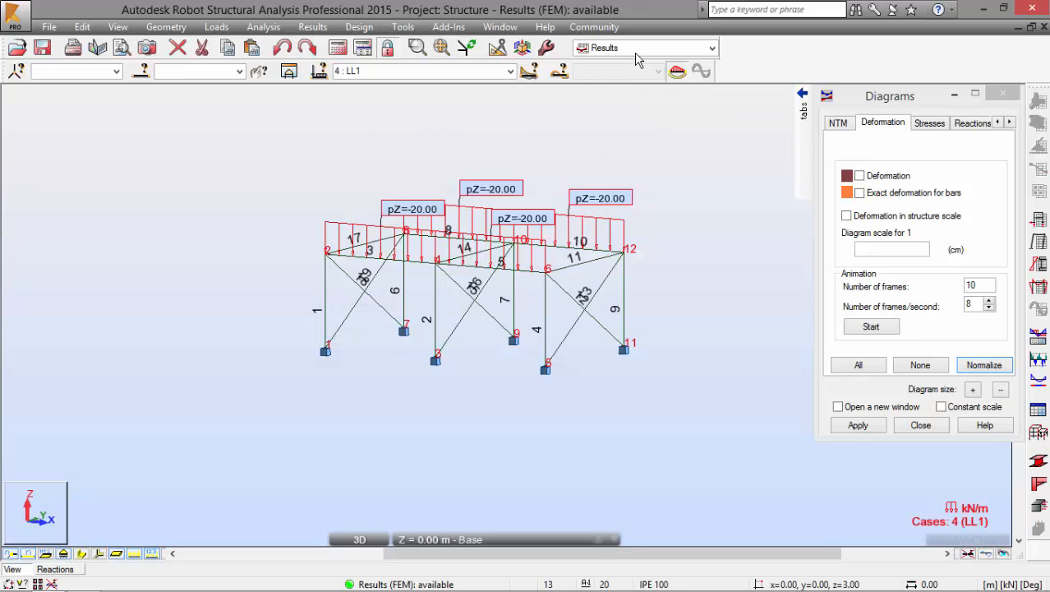
left_click(635, 54)
left_click(614, 76)
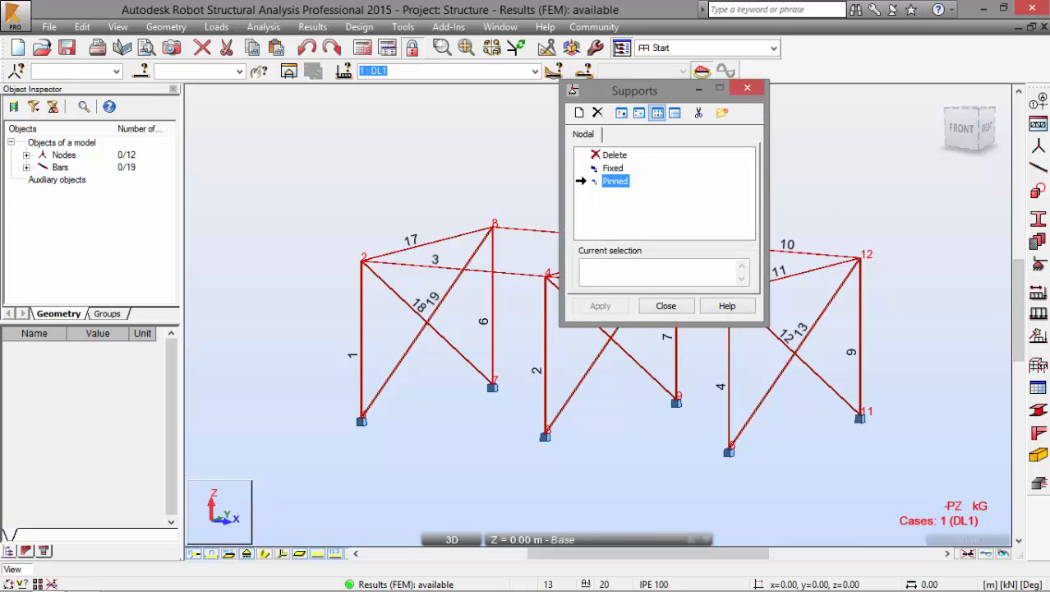
- Examine the fixed directions in the definition of the Fixed nodal support, leaving it unmodified
double_click(613, 169)
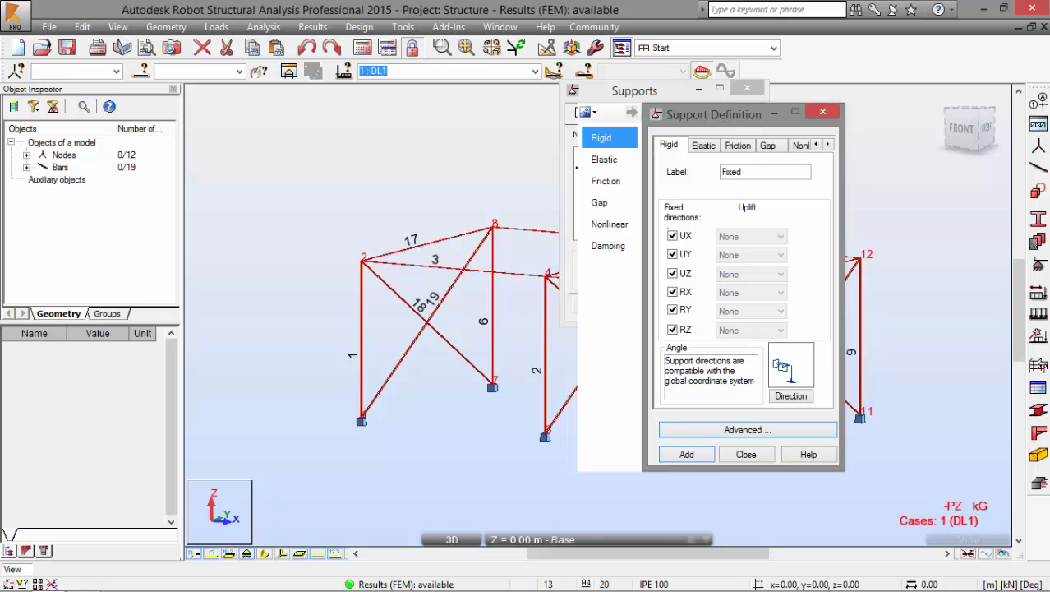
left_click(746, 454)
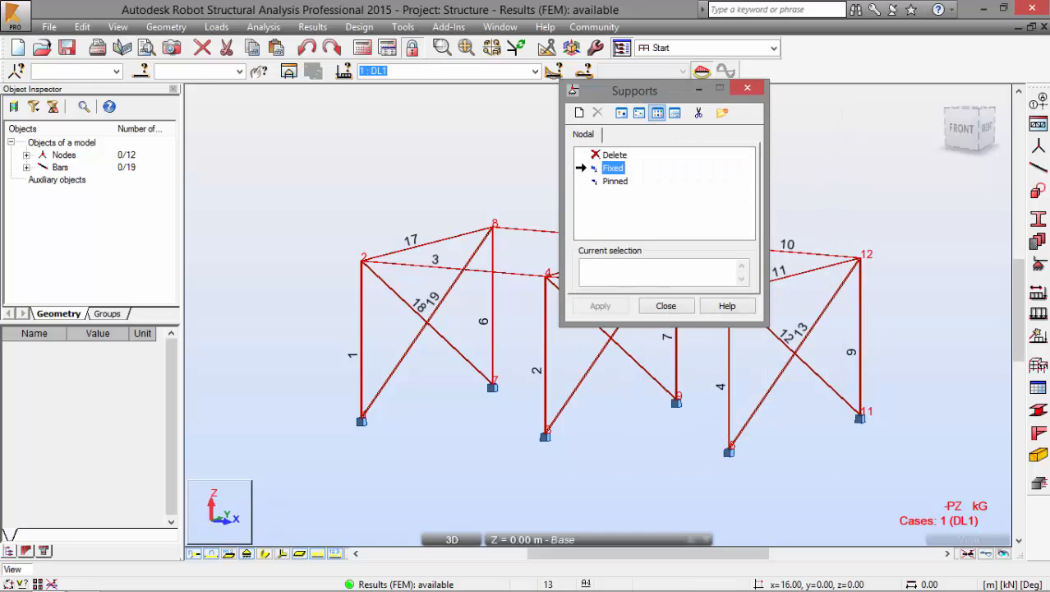
left_click(666, 306)
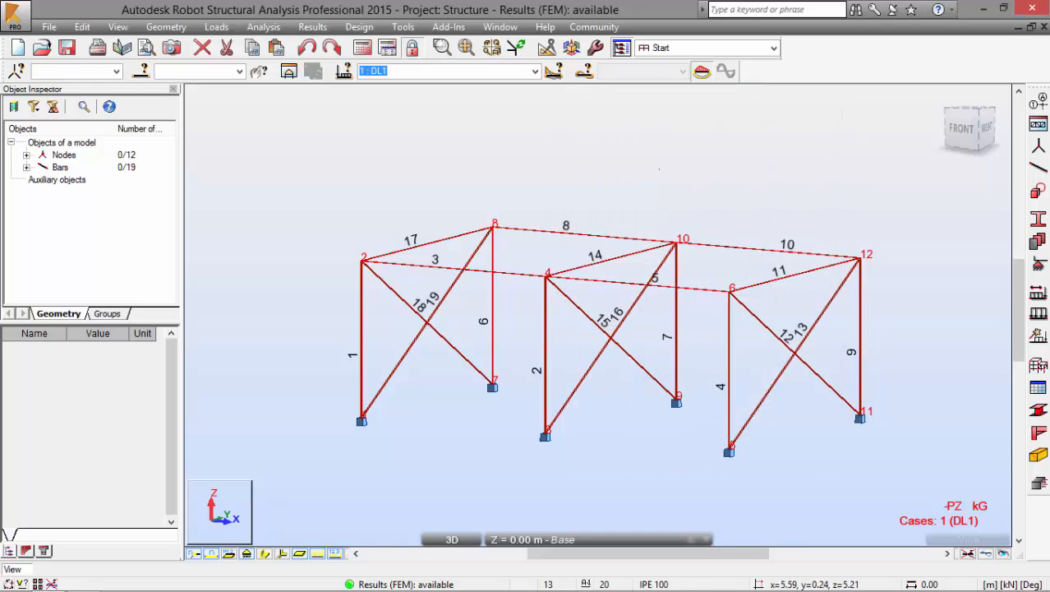
- Hide the bar numbers and the node numbers in the 3D structure view
middle_click_drag(659, 168, 619, 169, "shift")
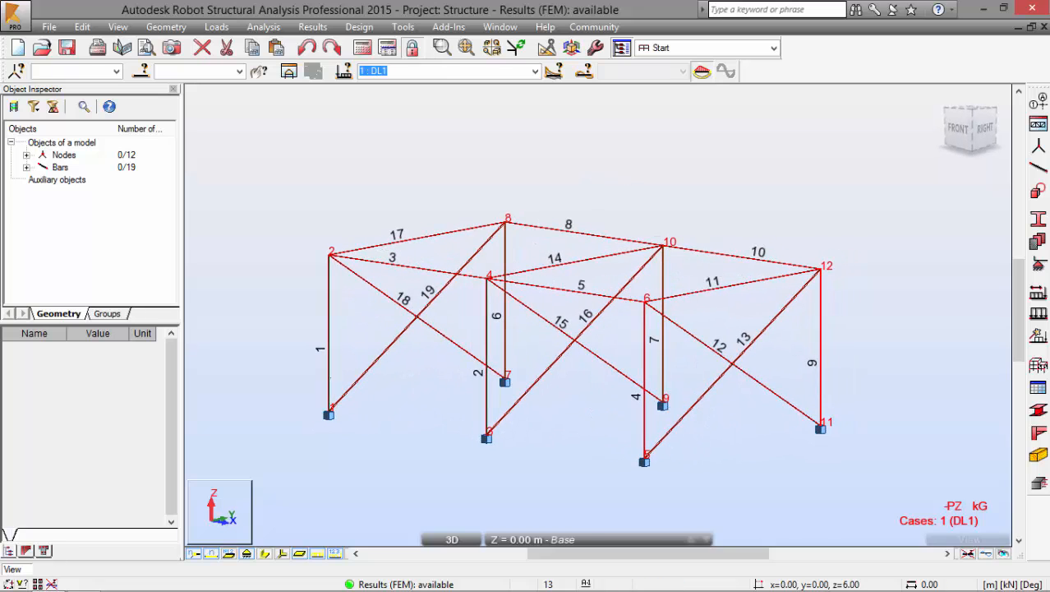
left_click(211, 554)
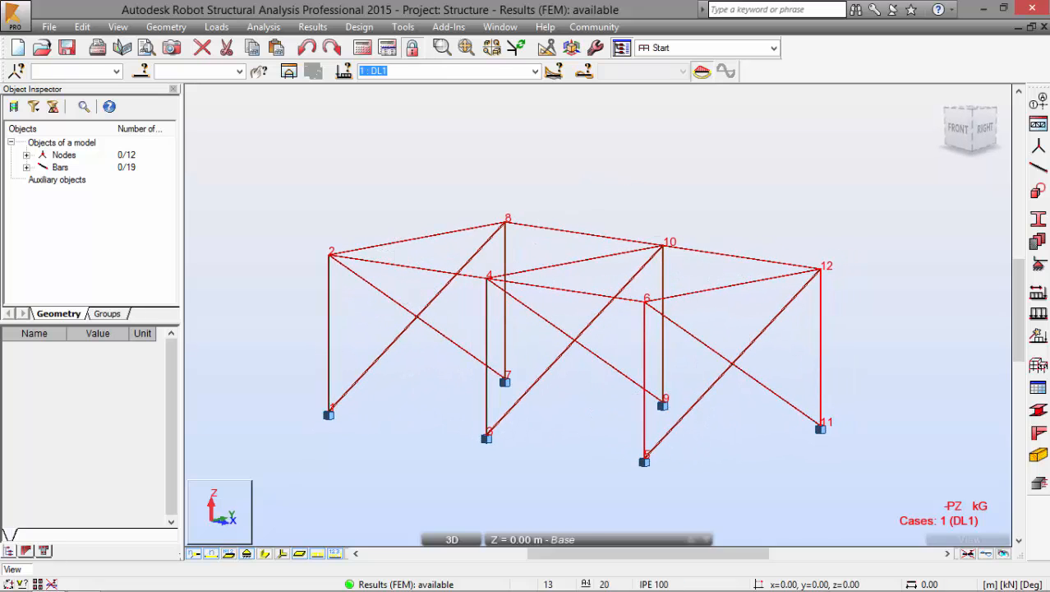
left_click(194, 554)
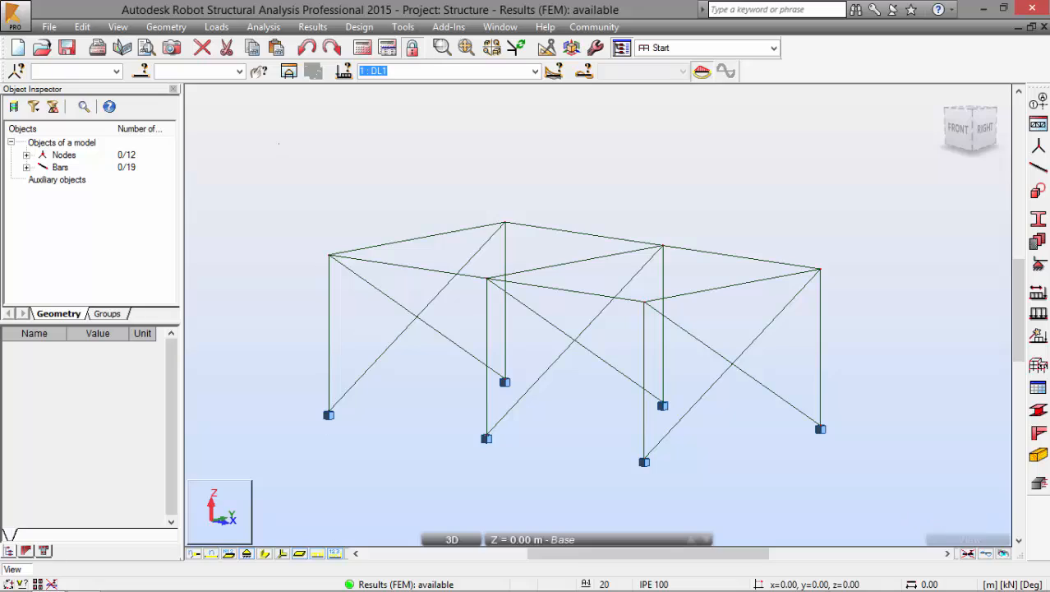
- Display the support codes at the structure's supports through the Model display attributes
right_click(245, 160)
left_click(187, 322)
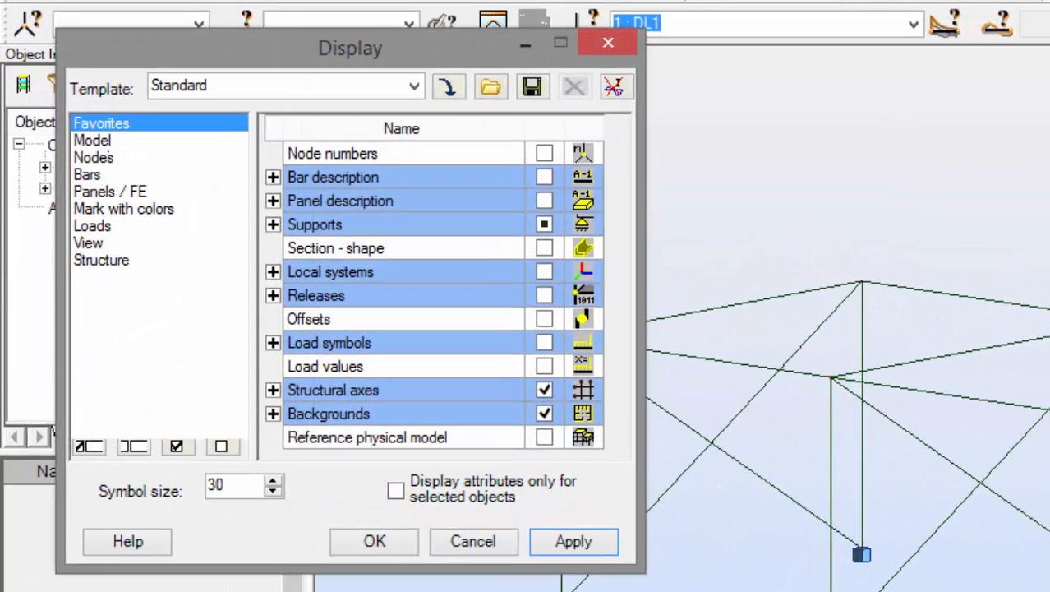
left_click(108, 142)
left_click(544, 319)
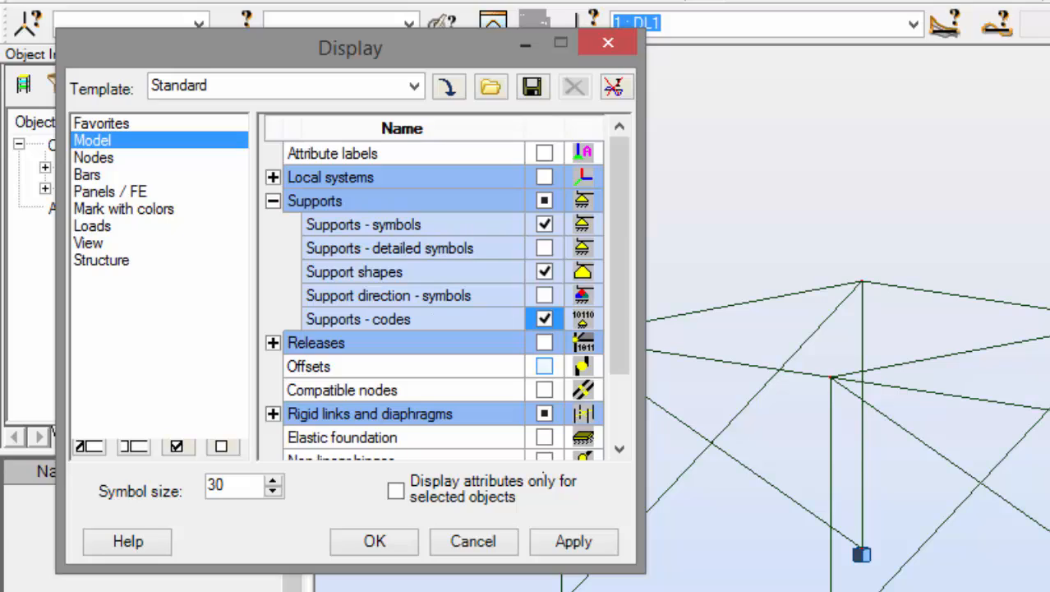
left_click(550, 539)
middle_click_drag(553, 431, 654, 391)
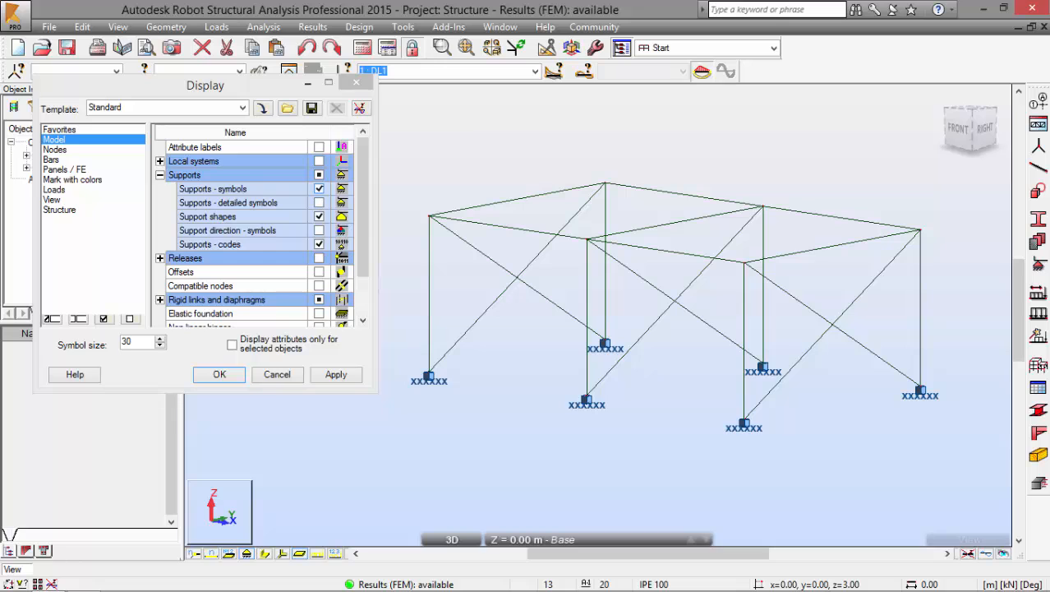
- Turn off the support symbols in the model display attributes and return to the Results layout
left_click(319, 188)
left_click(219, 374)
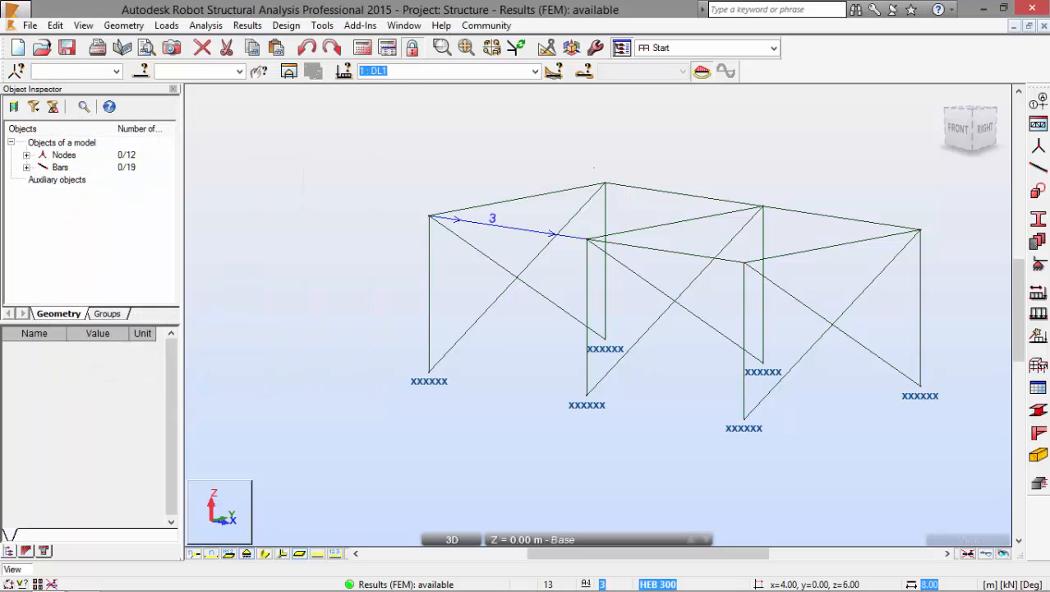
left_click(684, 48)
left_click(667, 149)
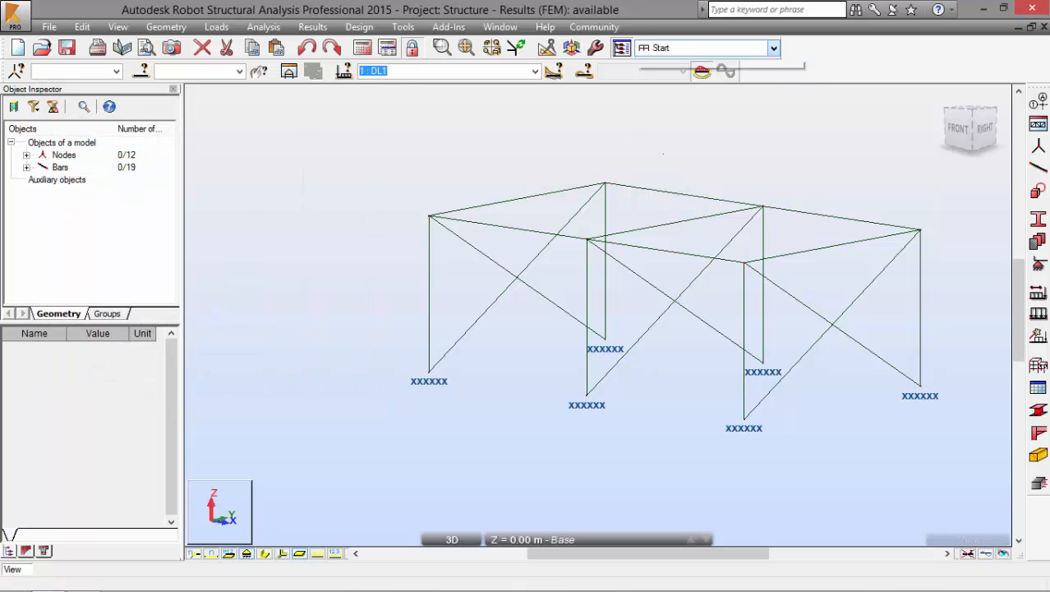
left_click(672, 87)
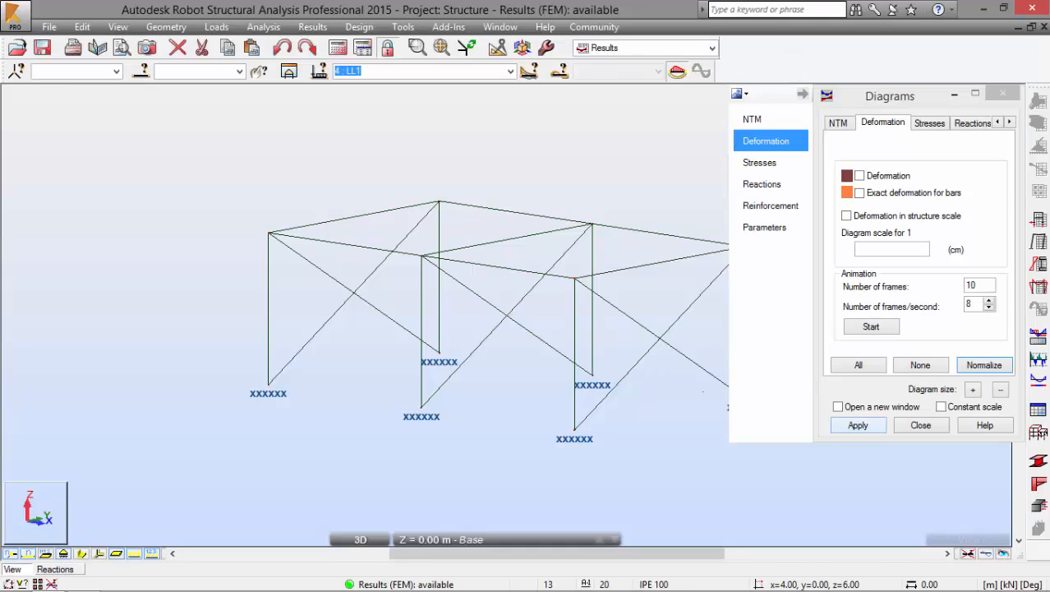
- Hide the support codes in the results view through the Model display attributes
right_click(247, 188)
left_click(197, 354)
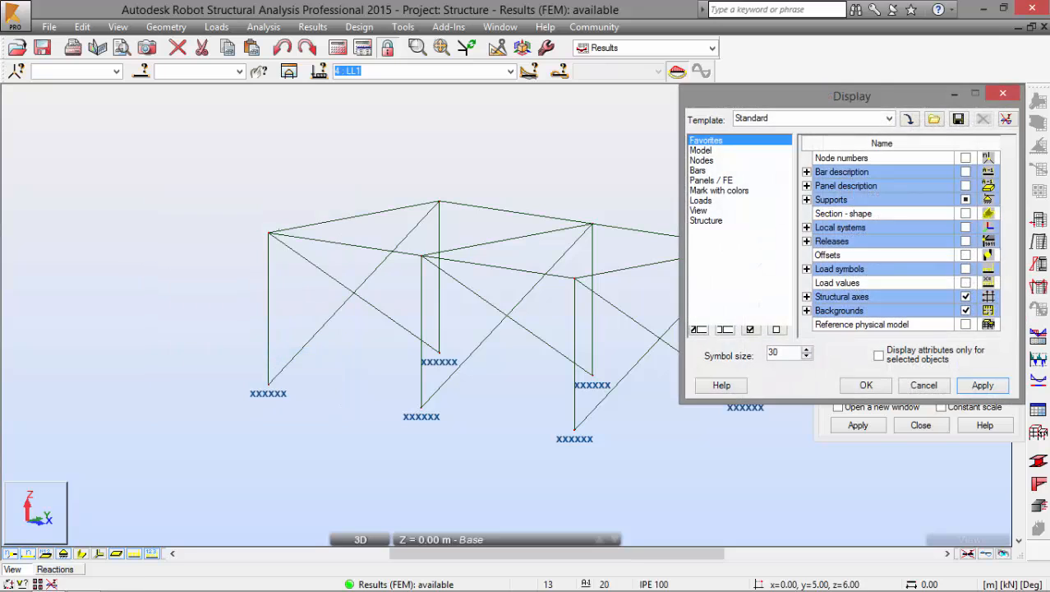
left_click(699, 170)
left_click(714, 161)
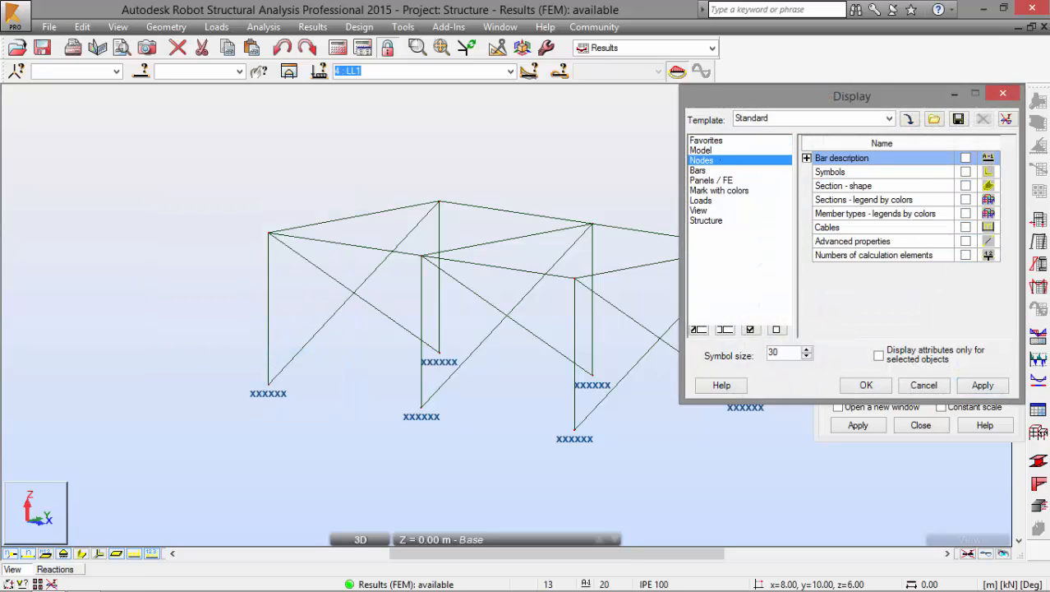
left_click(734, 151)
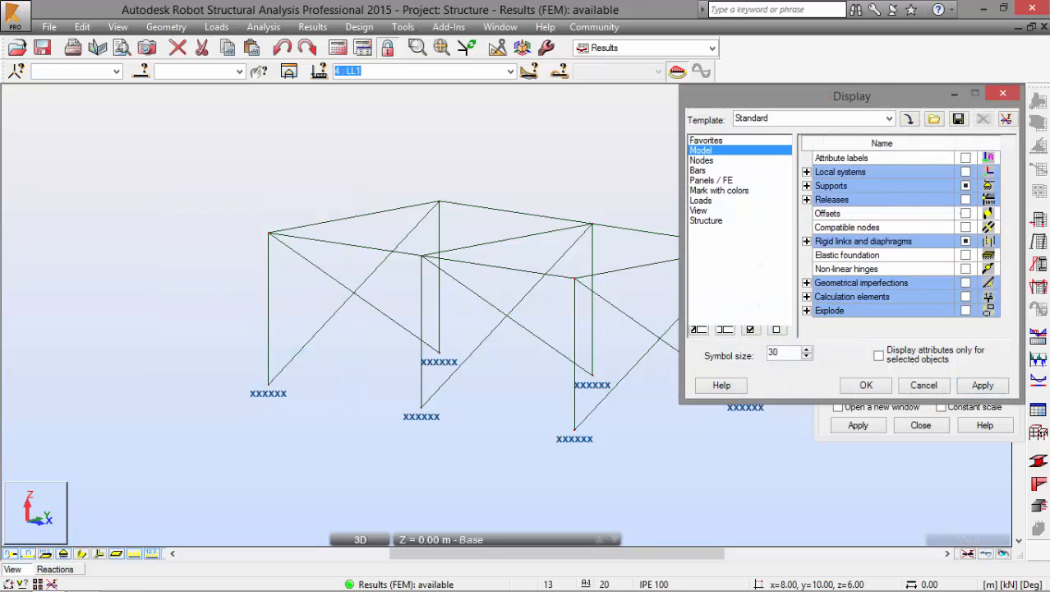
left_click(807, 200)
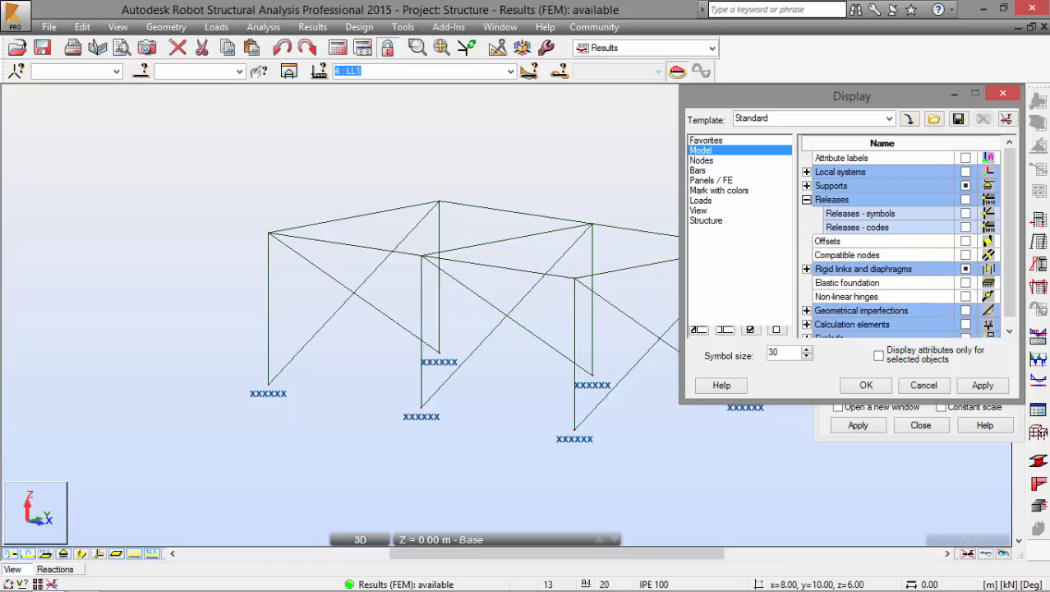
left_click(807, 199)
left_click(807, 185)
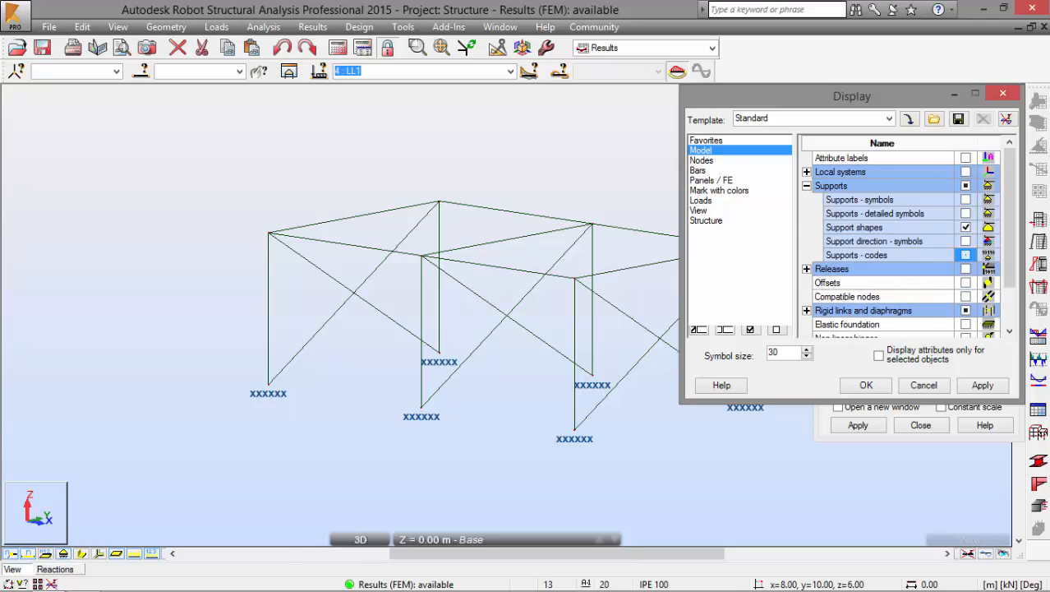
left_click(982, 385)
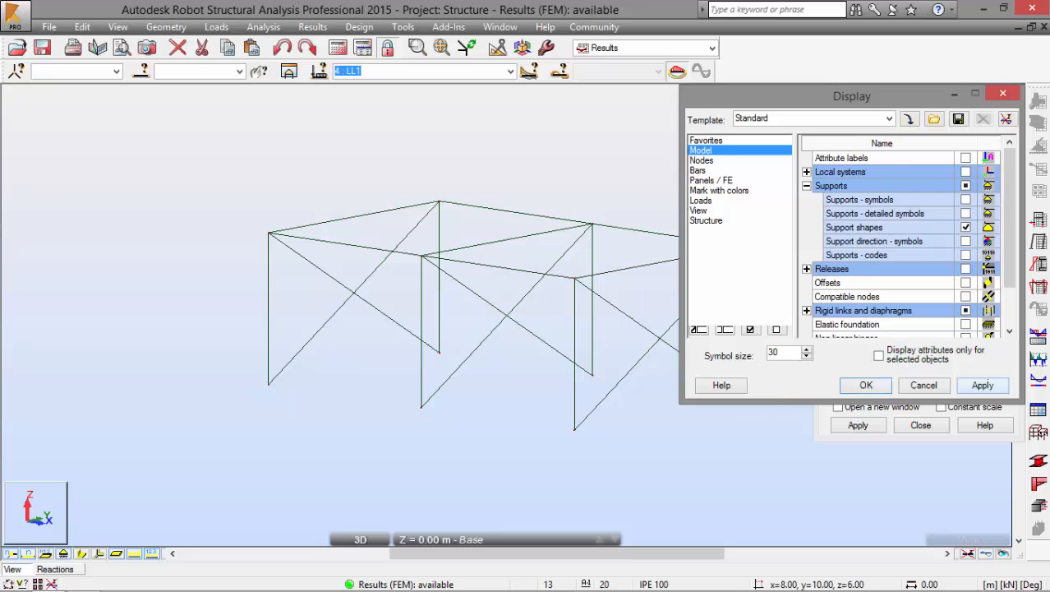
left_click(866, 385)
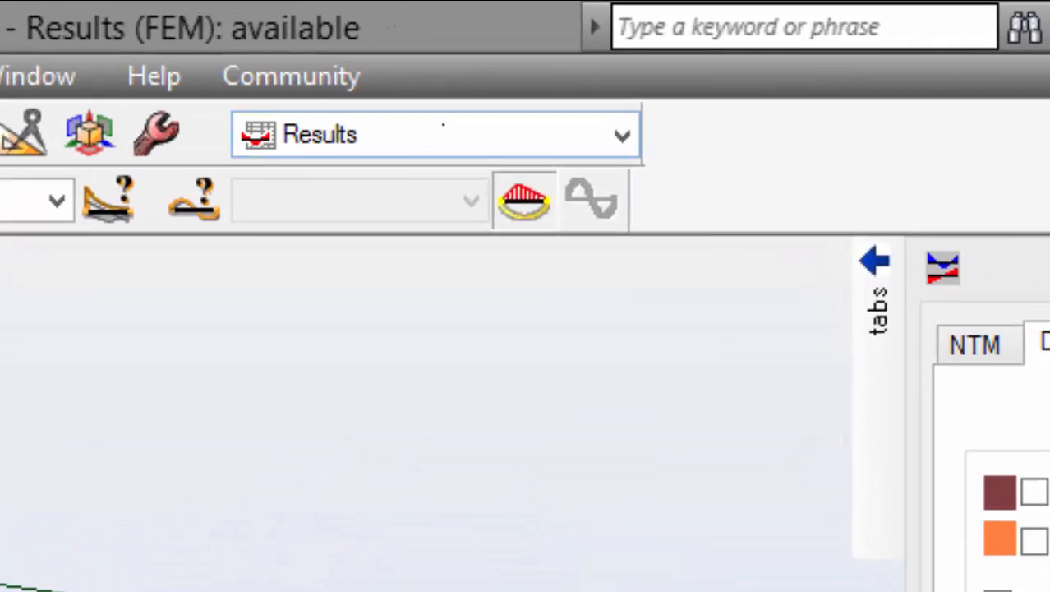
- Switch the workspace to the Steel/Aluminum Design layout
left_click(646, 47)
left_click(600, 134)
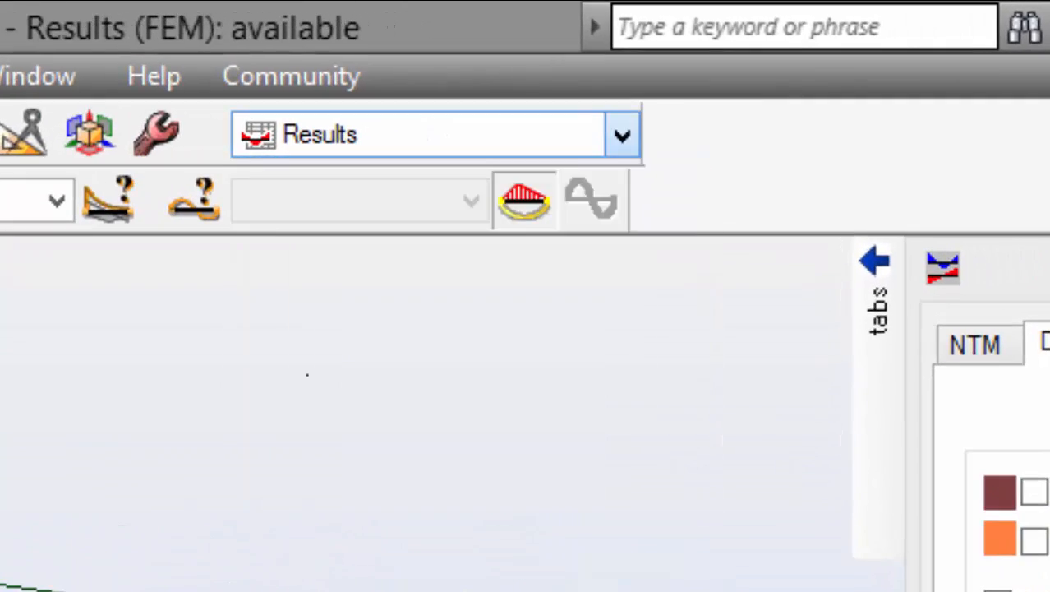
left_click(622, 135)
left_click(410, 279)
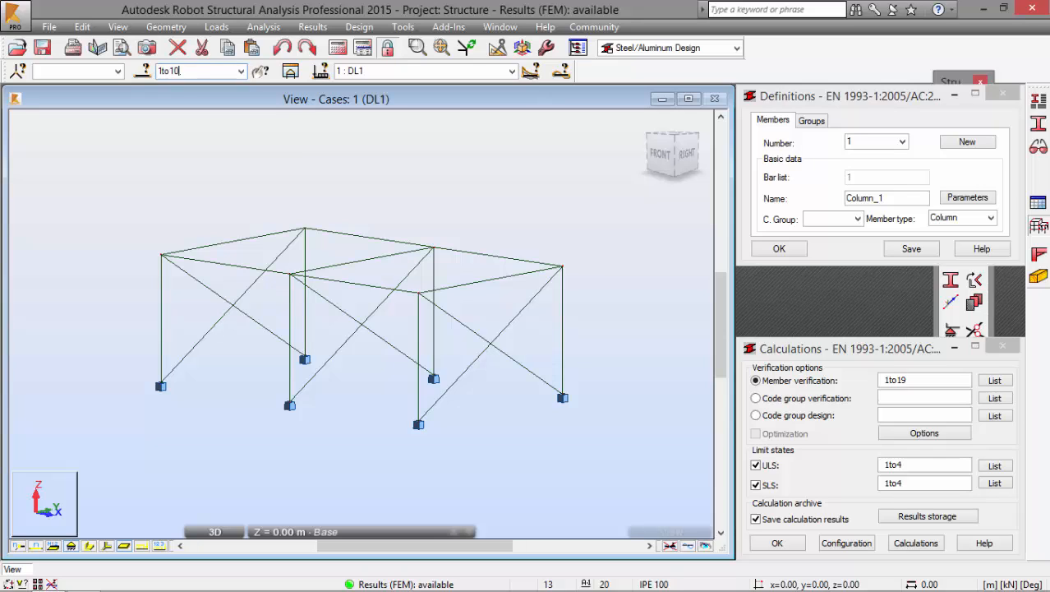
- Select bars 1to10, assign them to member verification, and review the ULS load case selection without altering it
key("Return")
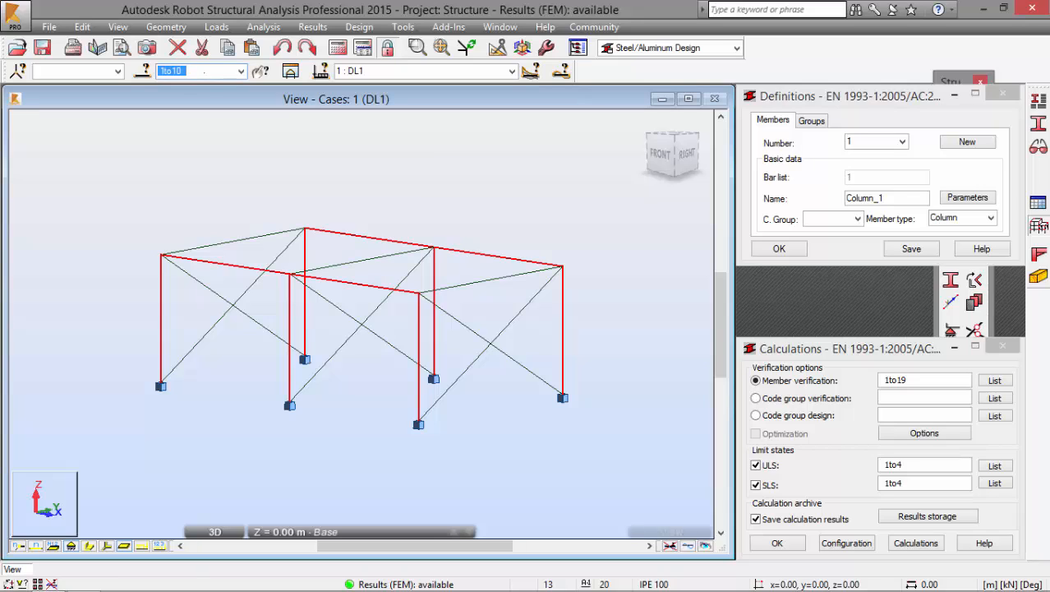
double_click(933, 380)
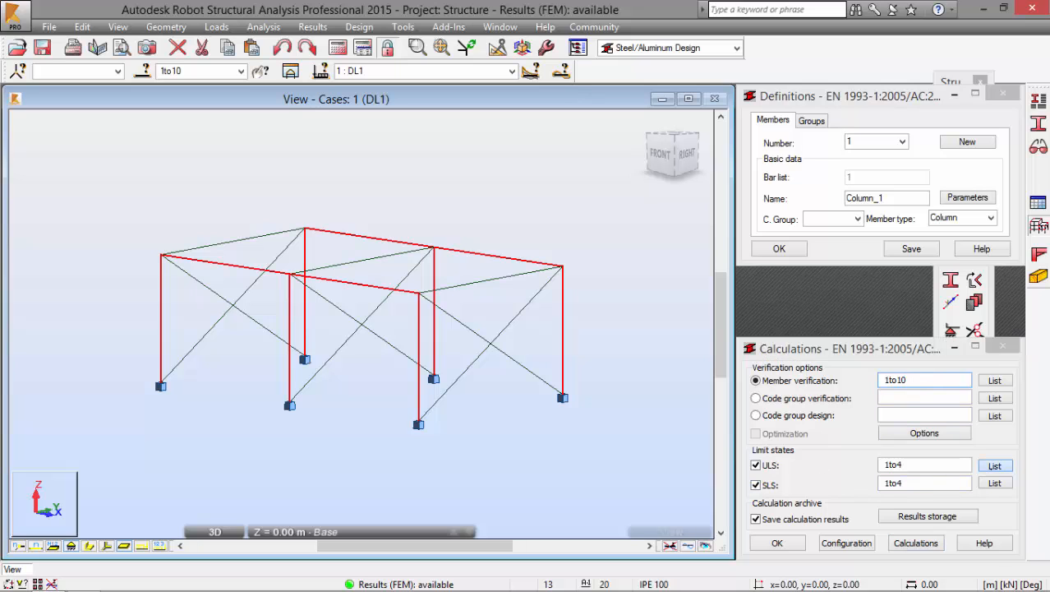
left_click(995, 465)
left_click_drag(855, 324, 382, 101)
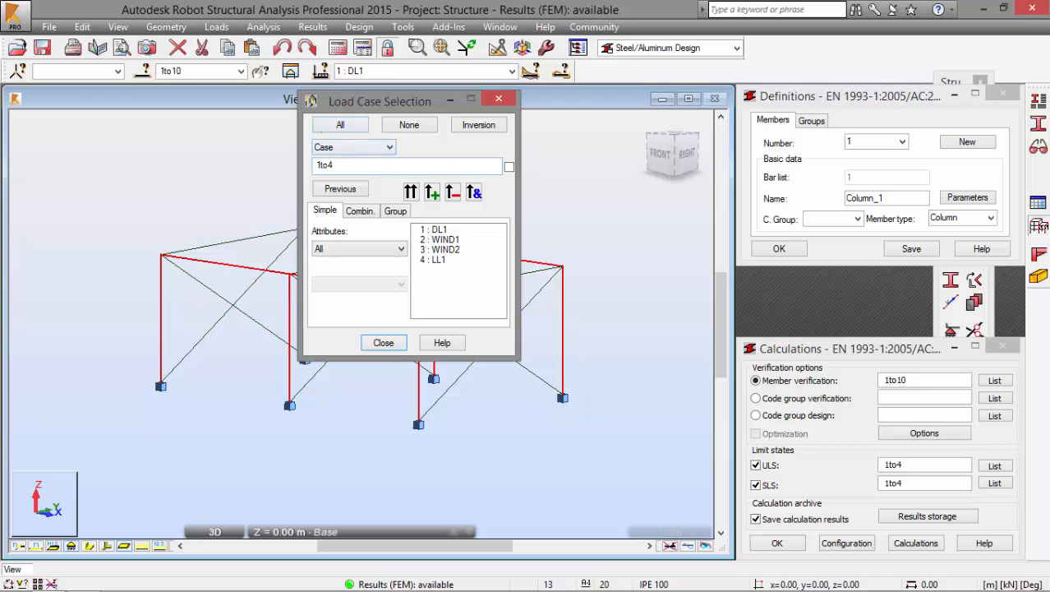
left_click(383, 342)
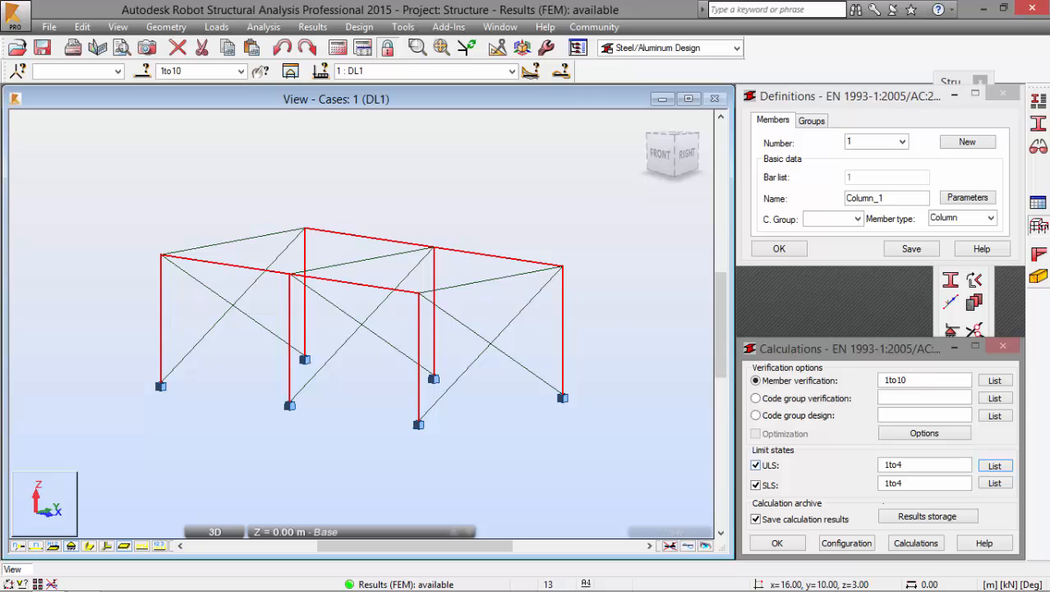
- Run the member verification and enlarge its results window to expose the ratio and load case columns
left_click(915, 544)
left_click_drag(257, 96, 1, 99)
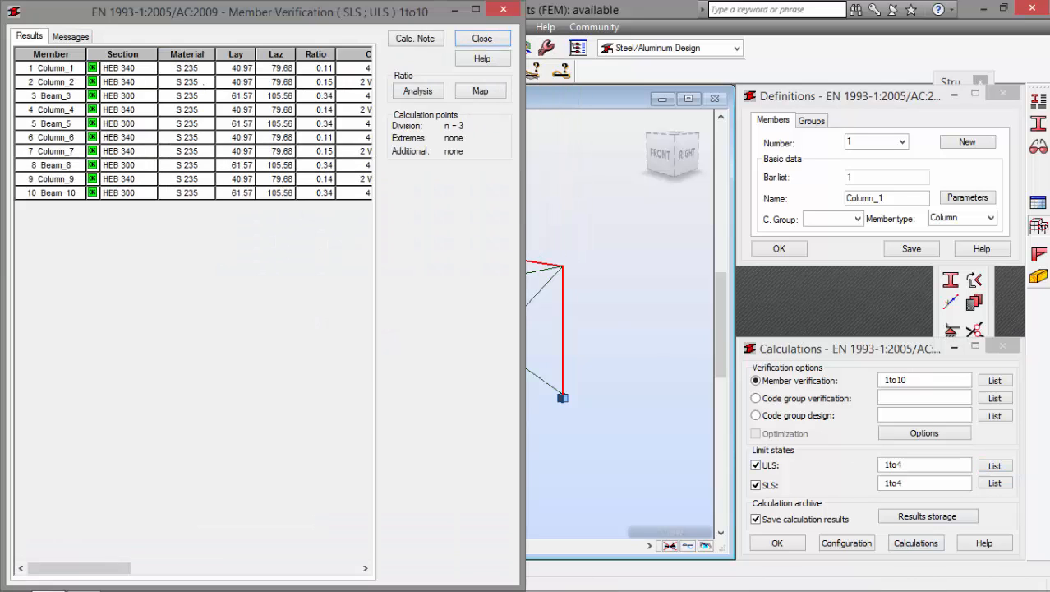
left_click_drag(524, 159, 934, 160)
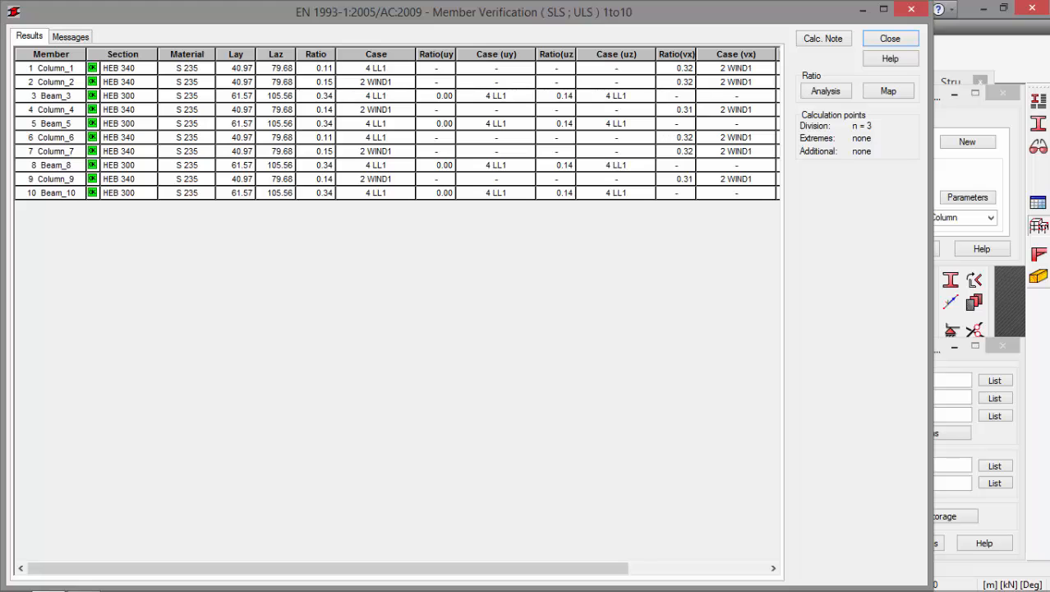
- Examine the detailed code check results of Column_4, including its forces, buckling and stability checks
left_click(131, 109)
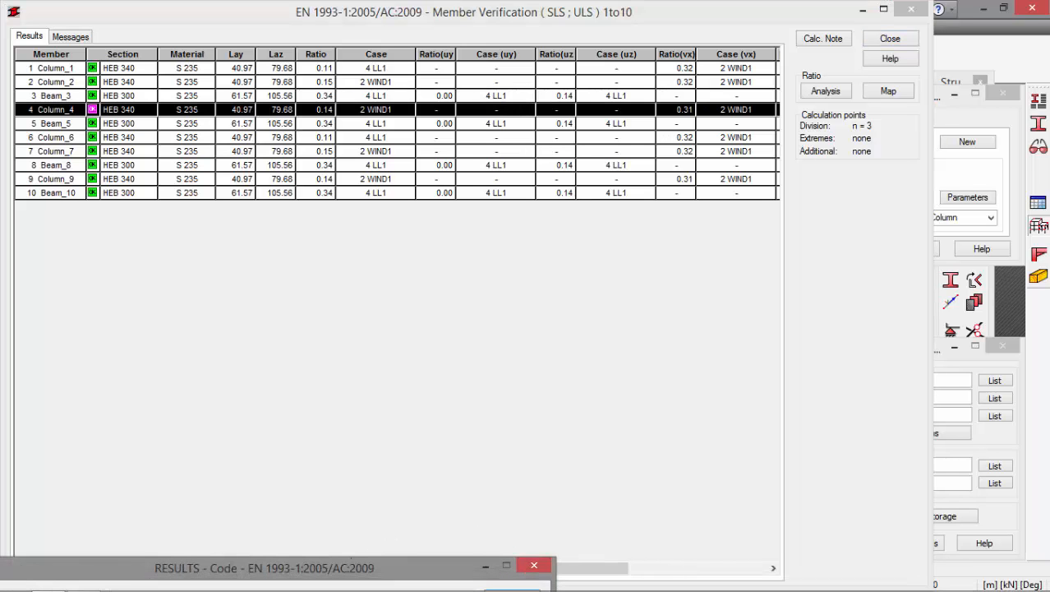
left_click_drag(356, 567, 442, 64)
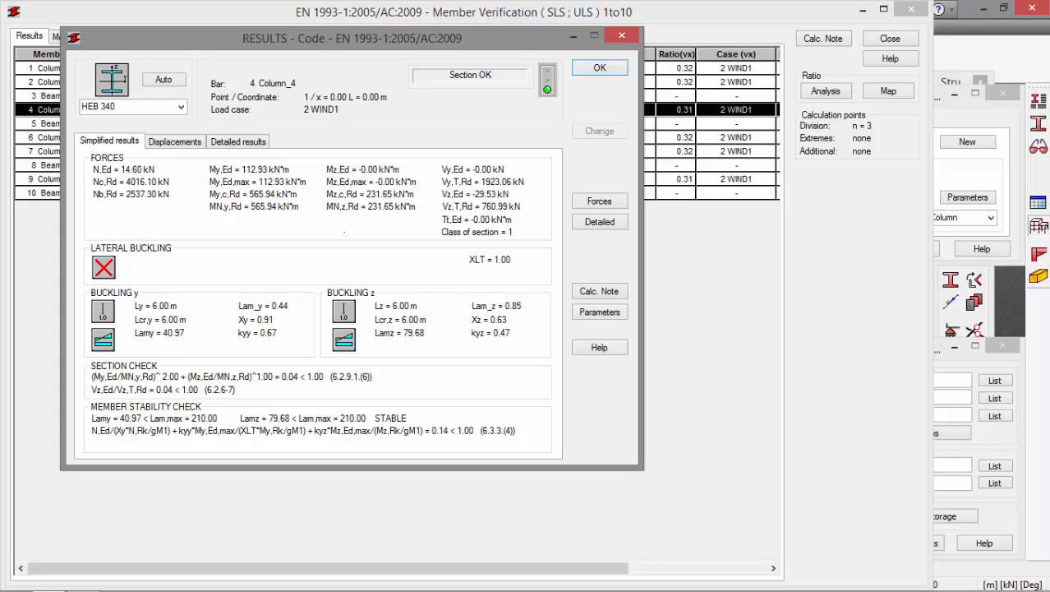
left_click(622, 35)
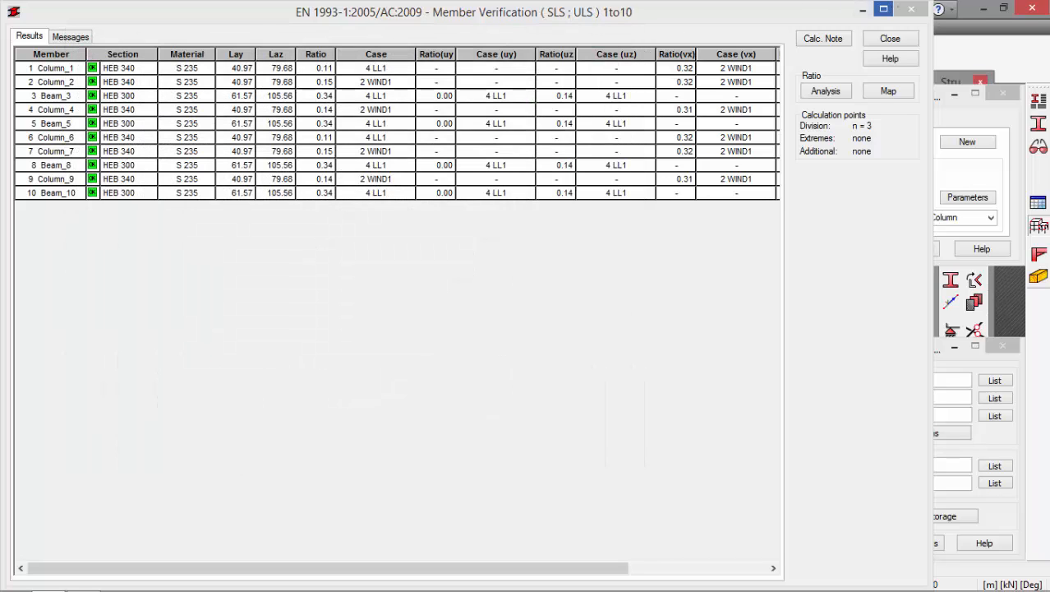
- Close the member verification results and switch the workspace to the Connections layout
left_click(911, 9)
left_click(372, 349)
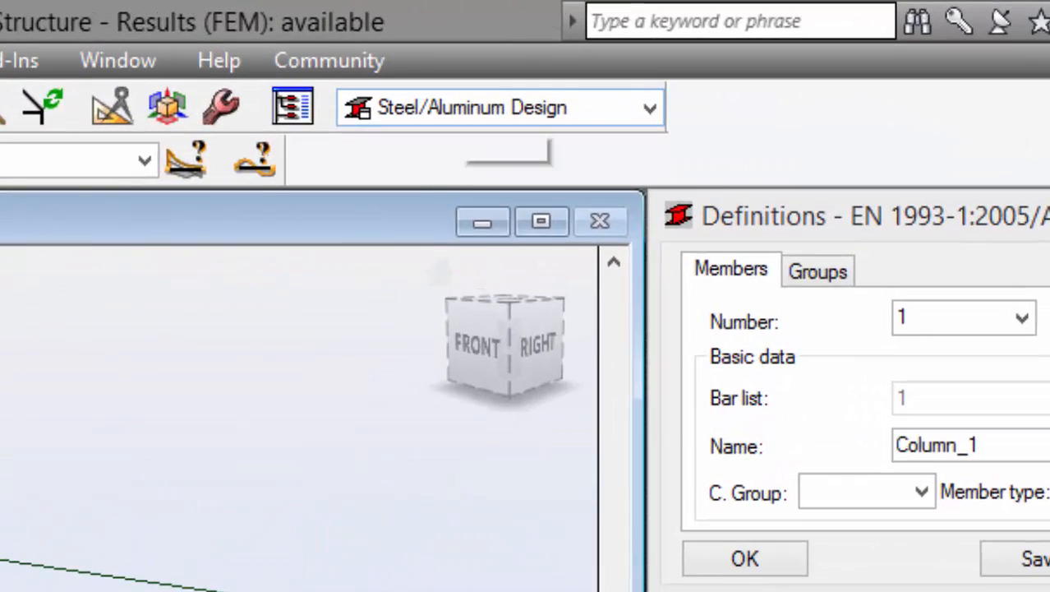
left_click(664, 48)
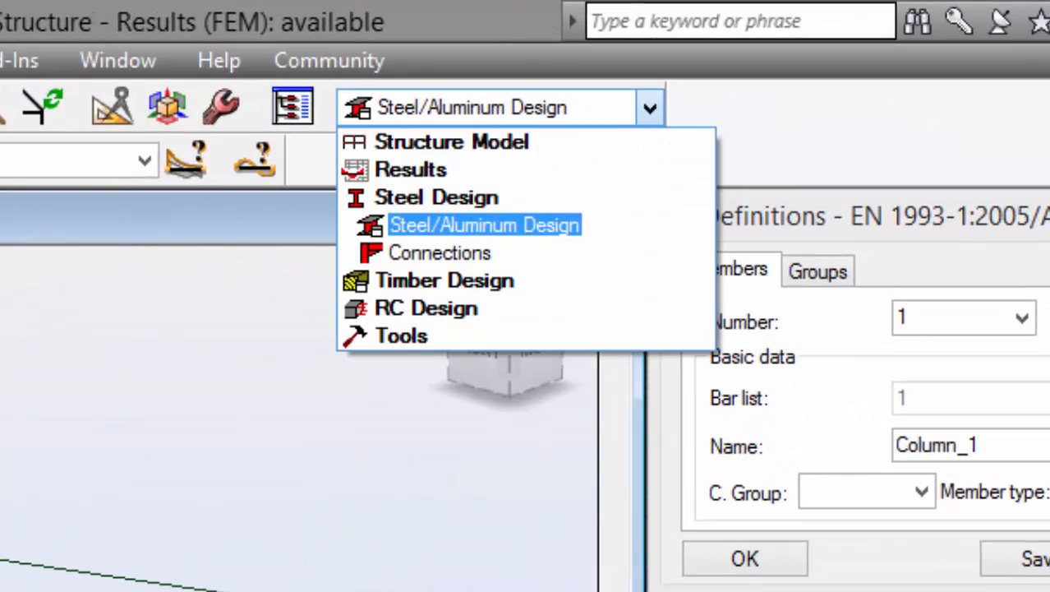
left_click(439, 253)
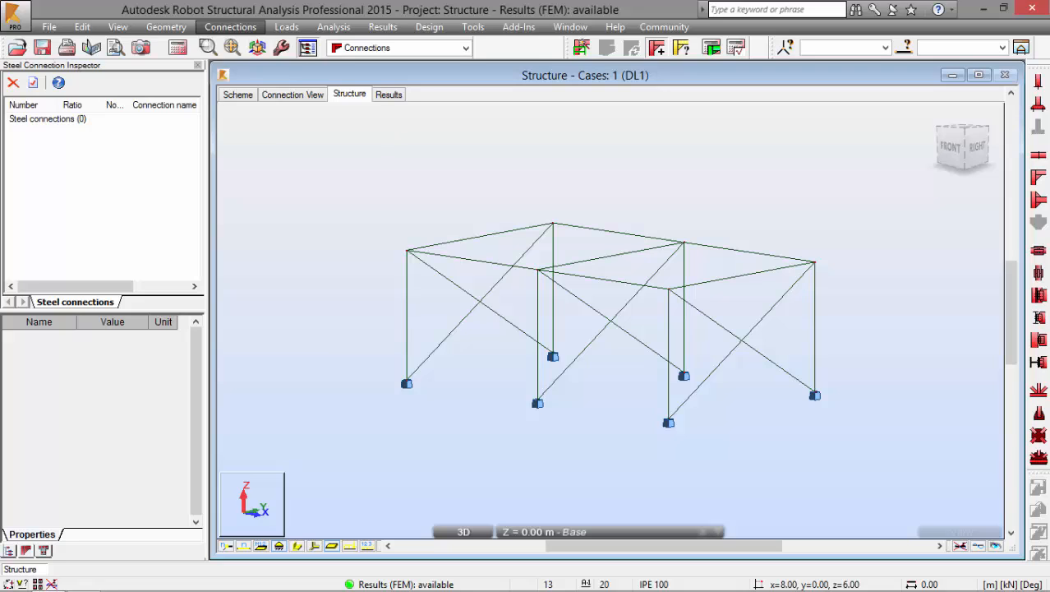
- Project the structure onto the ZX plane and select the column at X = 0 together with its adjoining beam
left_click(117, 26)
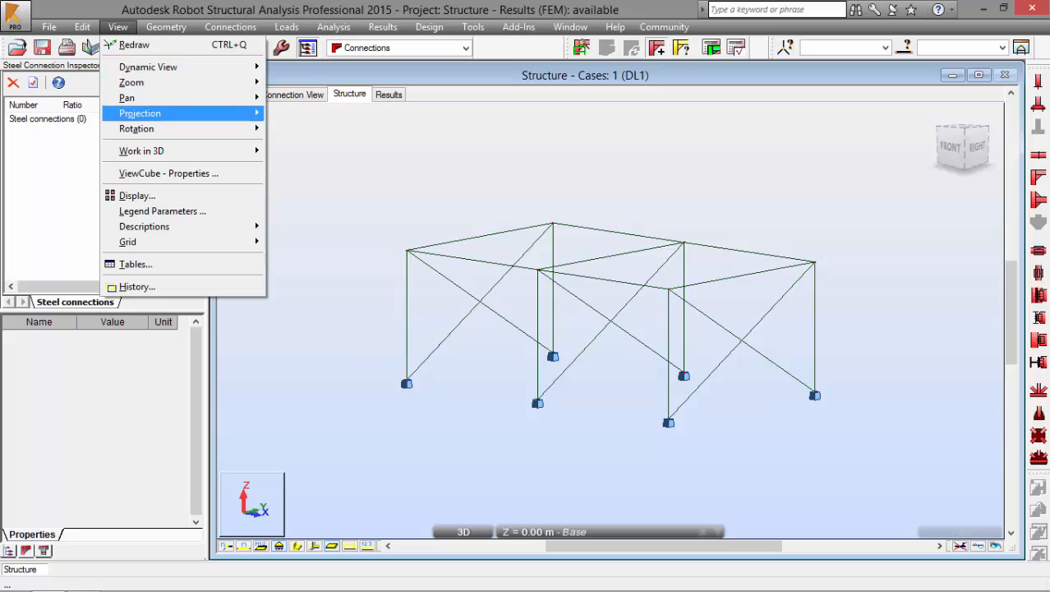
mouse_move(140, 113)
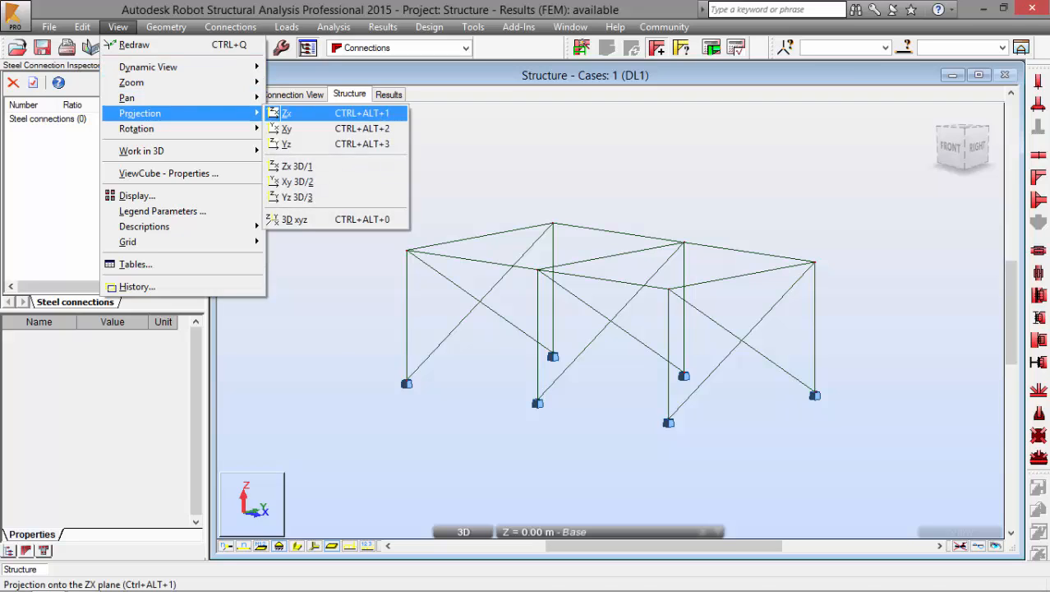
left_click(284, 112)
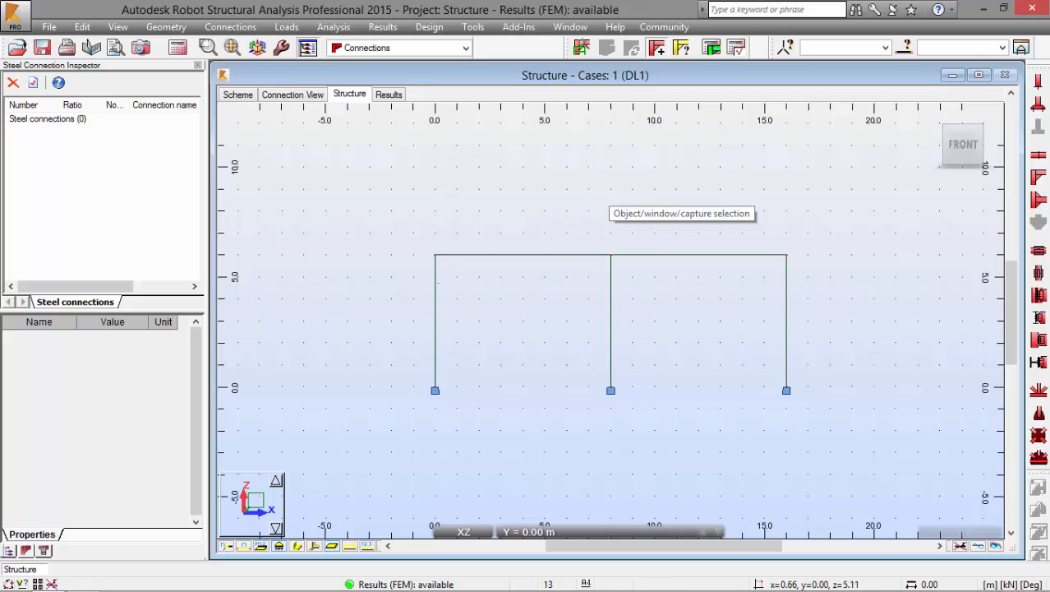
left_click(435, 290)
left_click(472, 255, "ctrl")
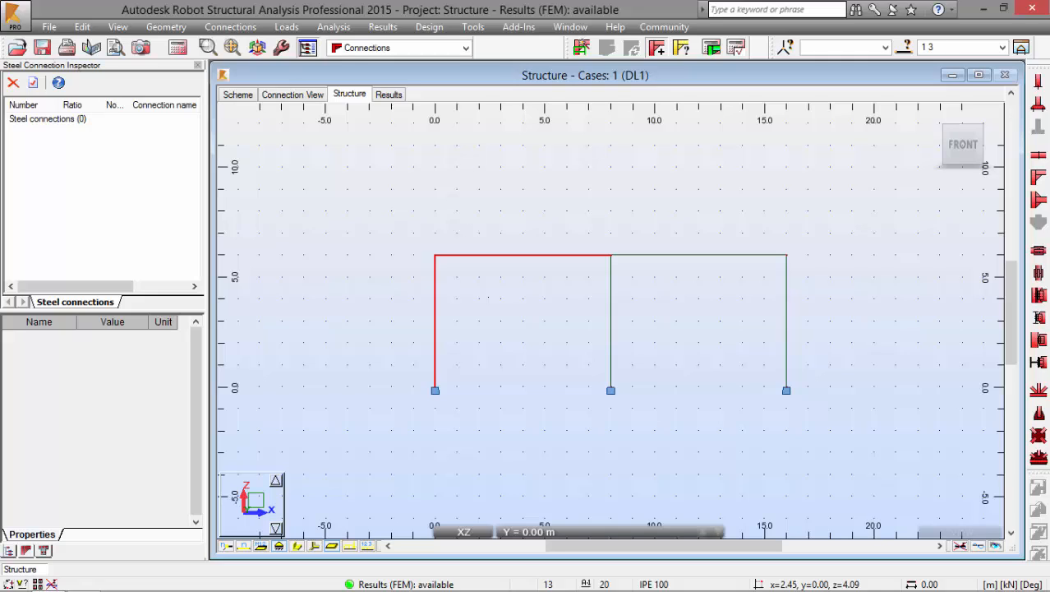
mouse_move(450, 239)
left_mouse_down()
mouse_move(434, 233)
mouse_move(421, 256)
mouse_move(446, 265)
mouse_move(438, 235)
left_mouse_up()
left_click_drag(451, 313, 449, 326)
left_click_drag(457, 318, 456, 318)
mouse_move(461, 290)
left_mouse_down()
mouse_move(462, 327)
mouse_move(502, 318)
left_mouse_up()
mouse_move(498, 225)
left_mouse_down()
mouse_move(506, 246)
mouse_move(538, 239)
left_mouse_up()
key("Escape")
left_click(230, 27)
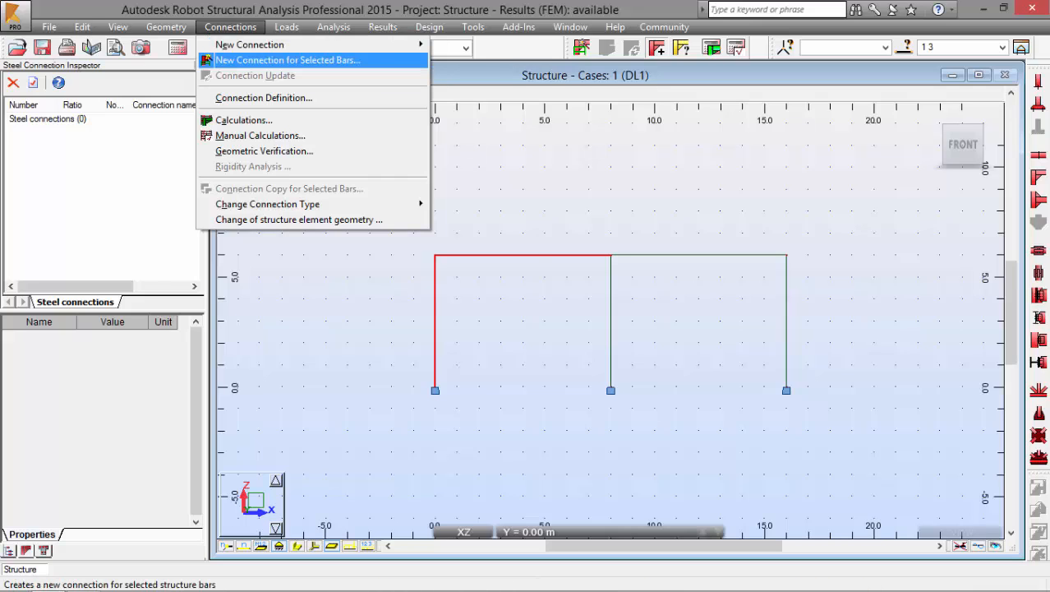
mouse_move(246, 45)
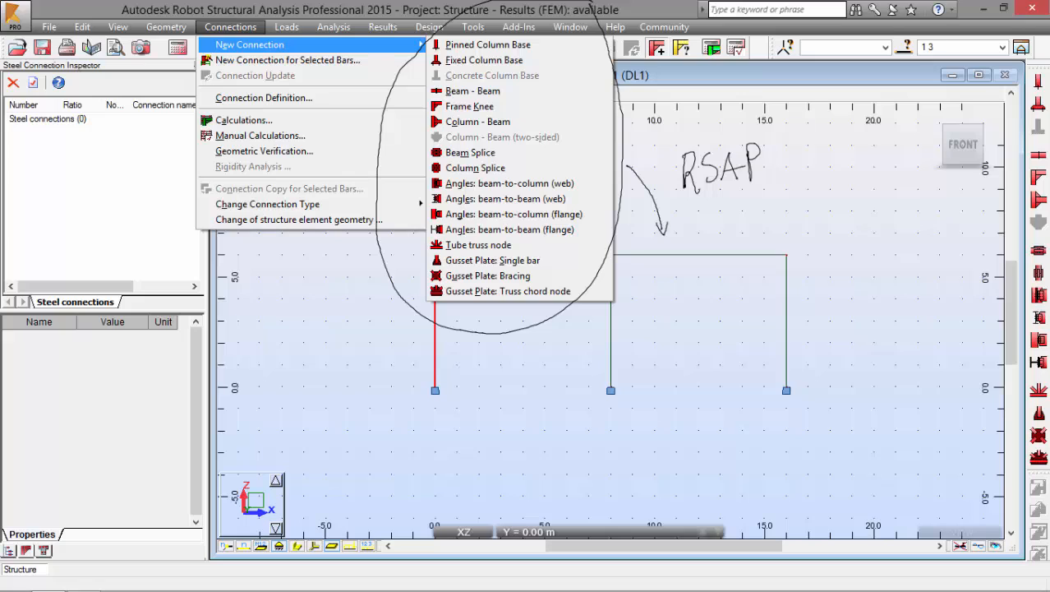
left_click_drag(198, 68, 361, 66)
key("Escape")
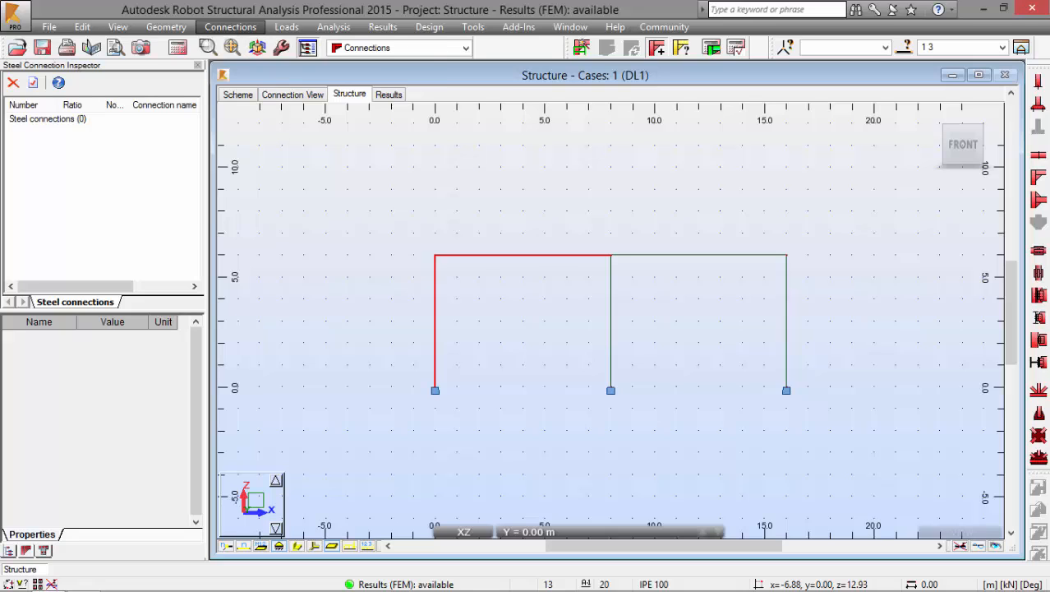
- Create a new frame knee connection for the selected column and beam, and set its connection type to Welded
left_click(230, 26)
left_click(279, 60)
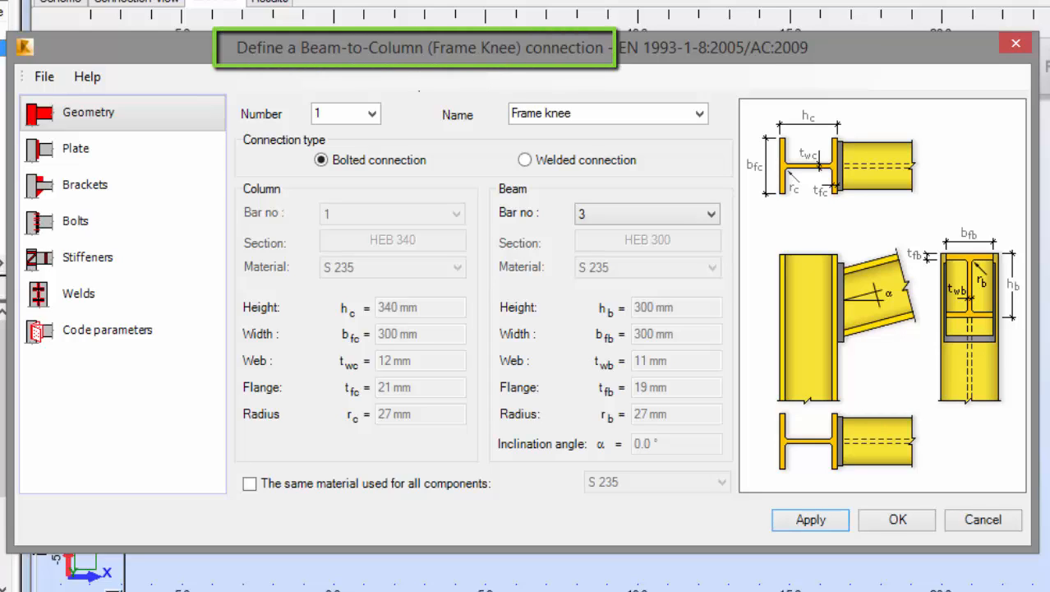
left_click(525, 160)
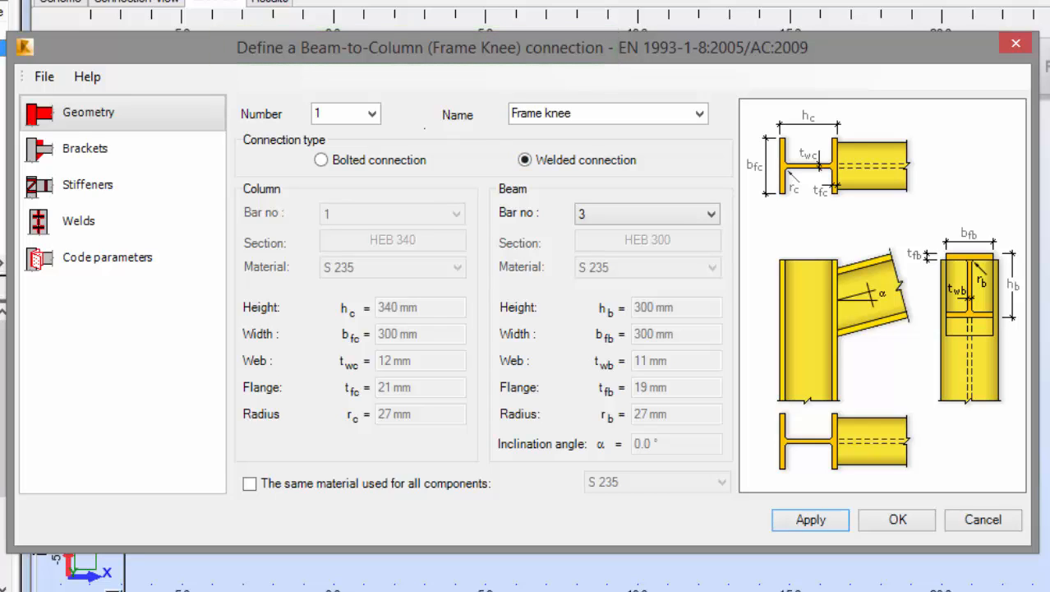
left_click(320, 159)
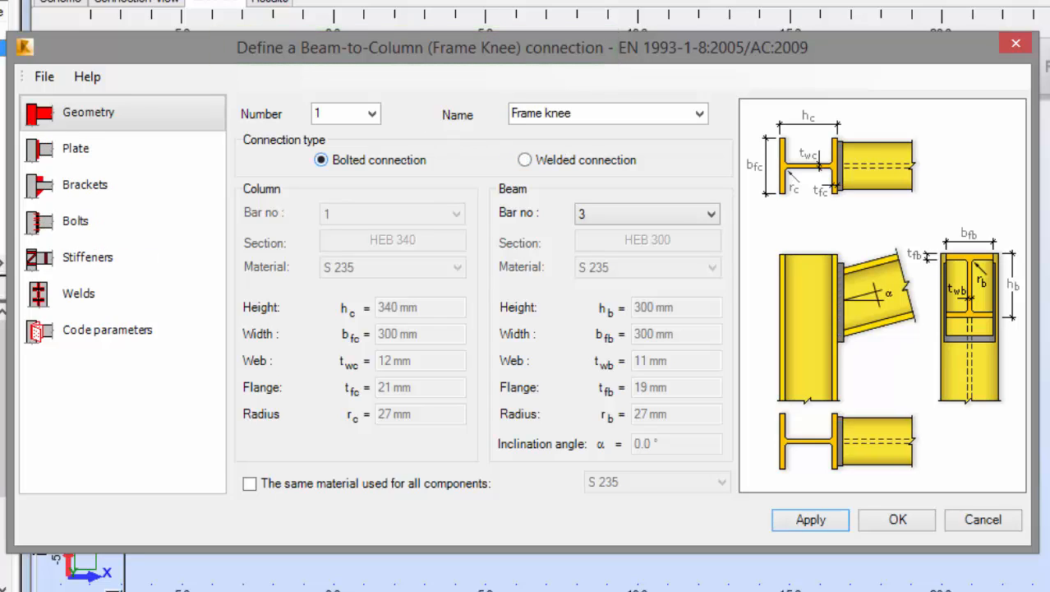
left_click(525, 160)
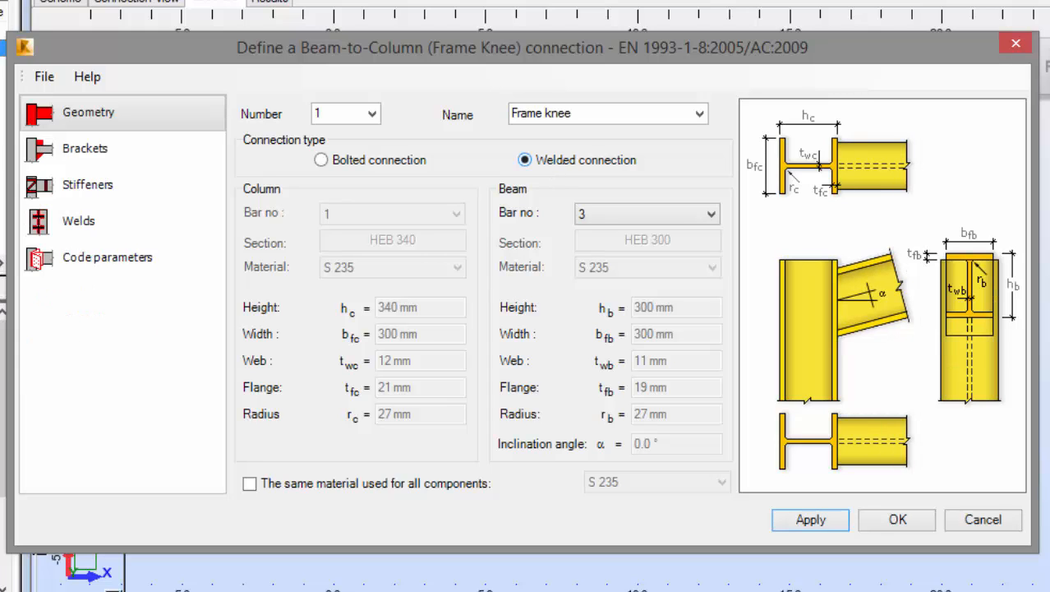
- Review the bracket, stiffener, weld and code parameter settings of the welded frame knee, and apply the connection definition
left_click(86, 149)
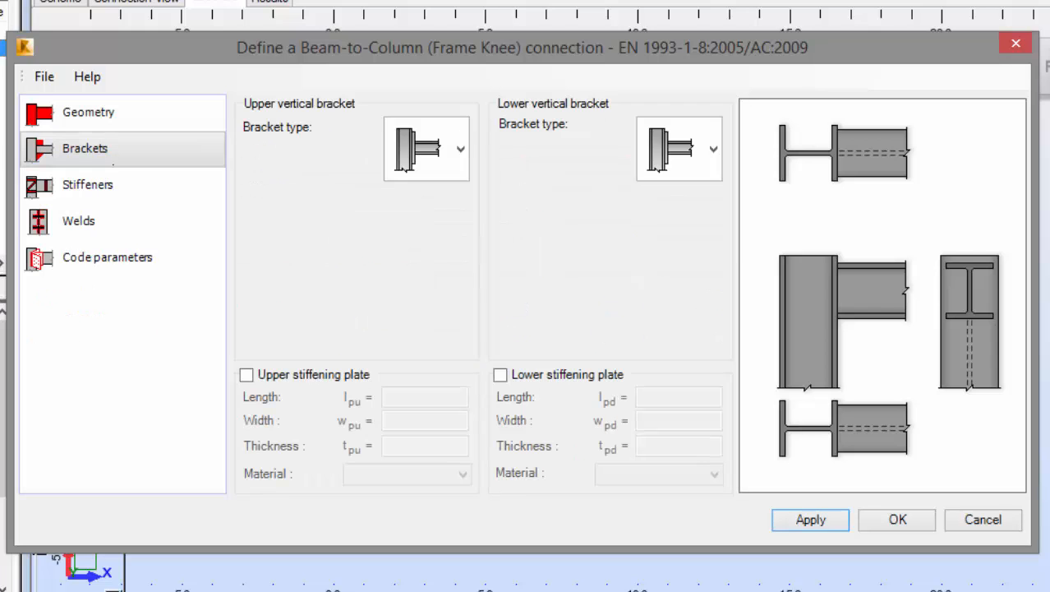
left_click(88, 184)
left_click(82, 221)
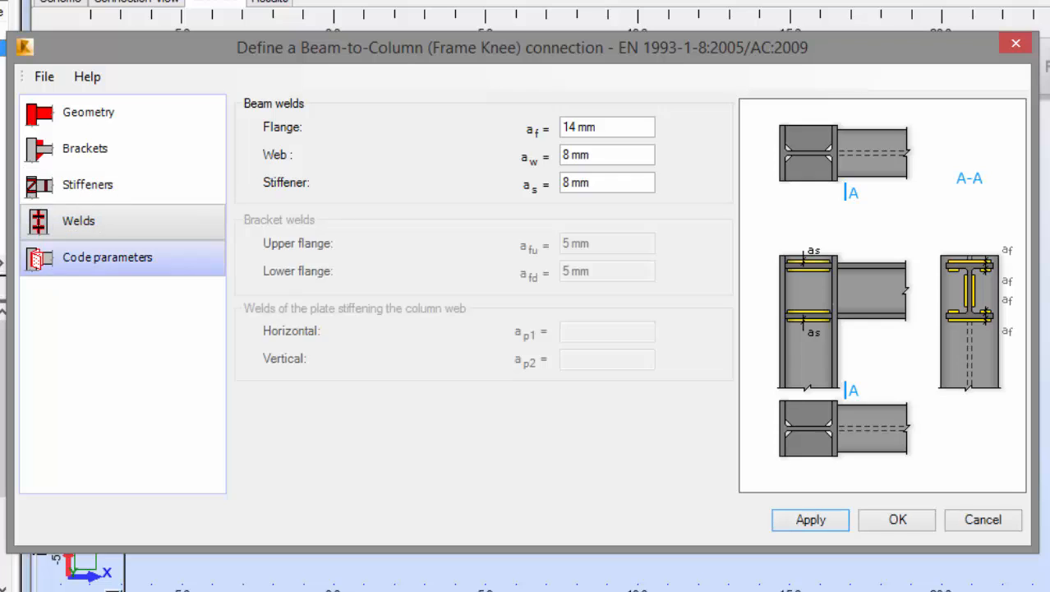
left_click(103, 258)
left_click(123, 120)
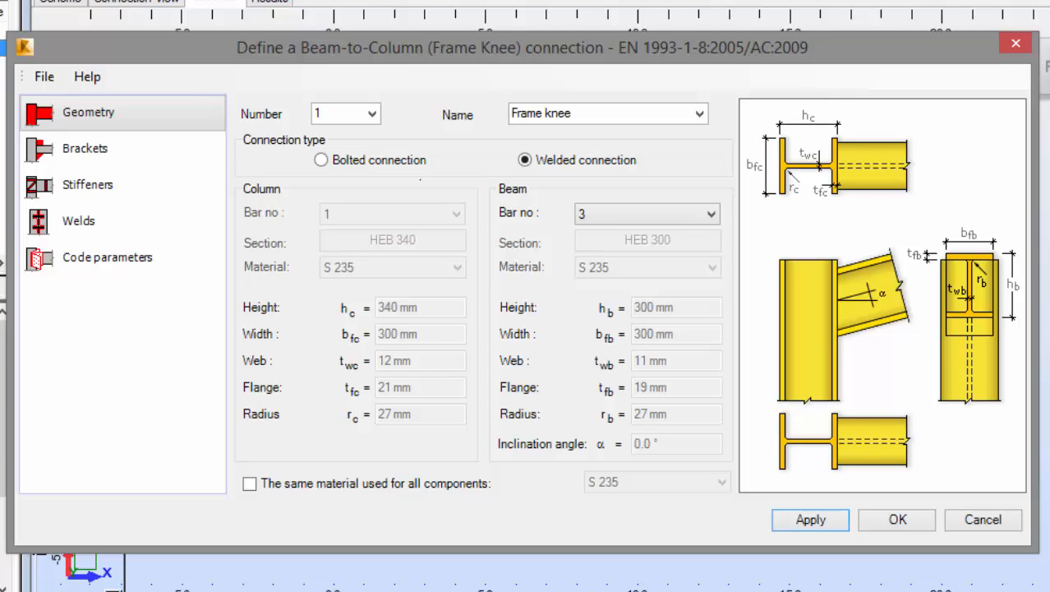
left_click(809, 520)
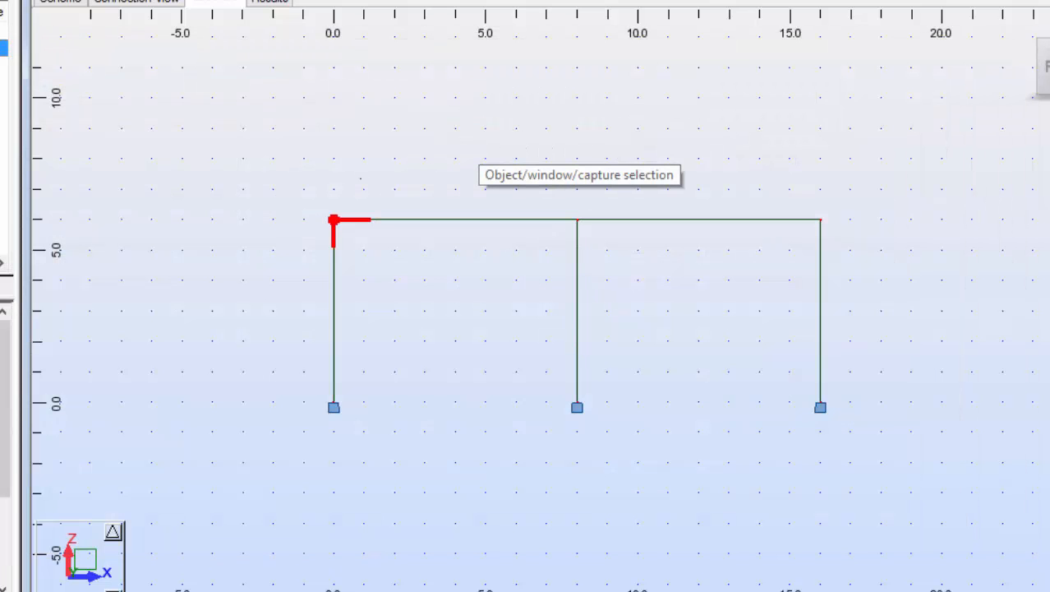
mouse_move(371, 178)
left_mouse_down()
mouse_move(322, 175)
mouse_move(324, 260)
mouse_move(385, 199)
mouse_move(338, 167)
left_mouse_up()
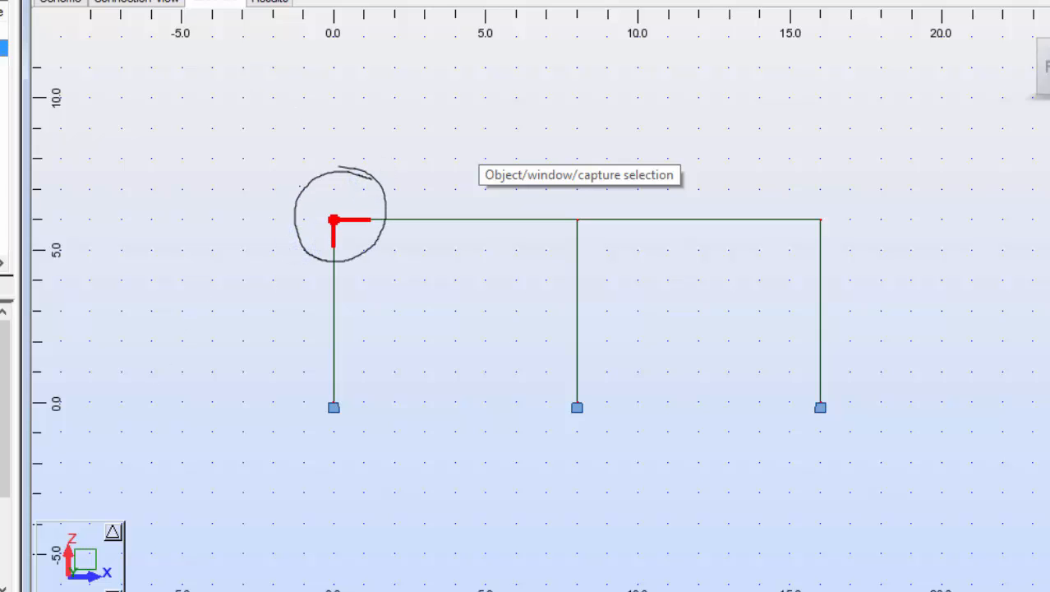
mouse_move(299, 192)
left_mouse_down()
mouse_move(74, 151)
mouse_move(111, 151)
left_mouse_up()
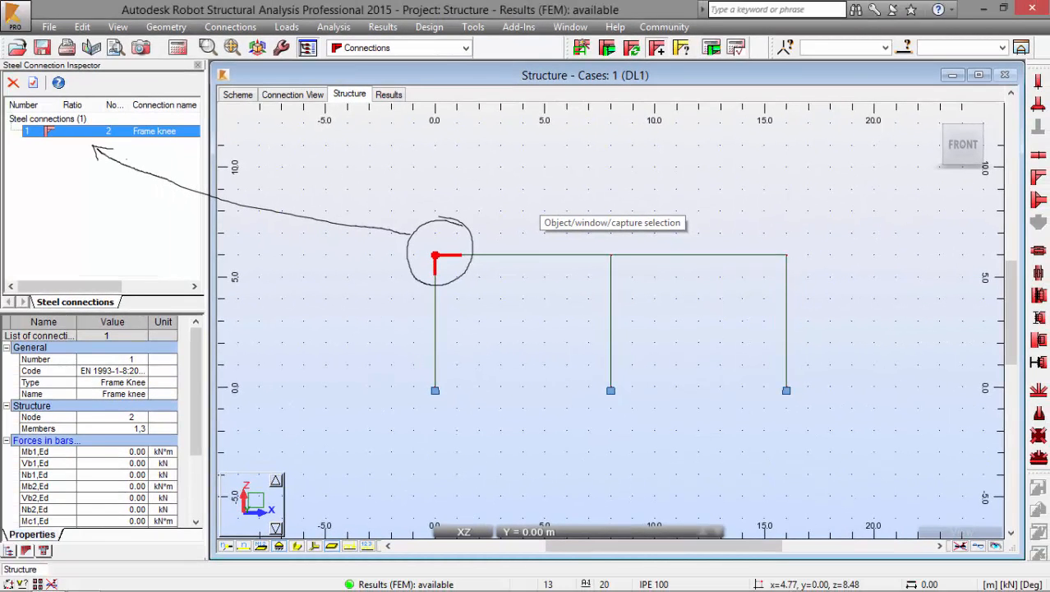
key("Escape")
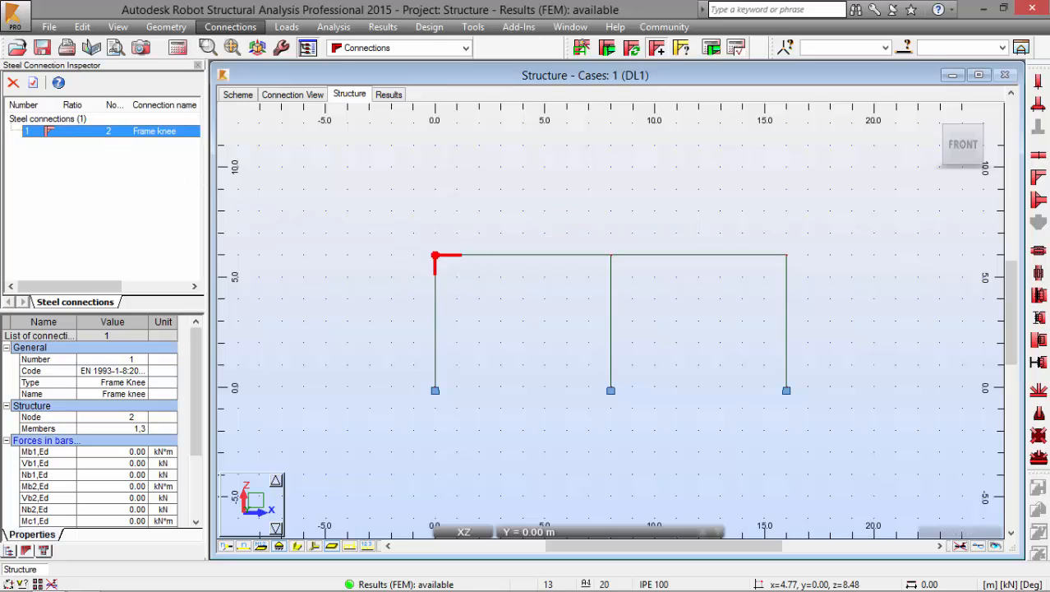
- Run the connection verification of the frame knee for load cases 1to4
left_click(230, 26)
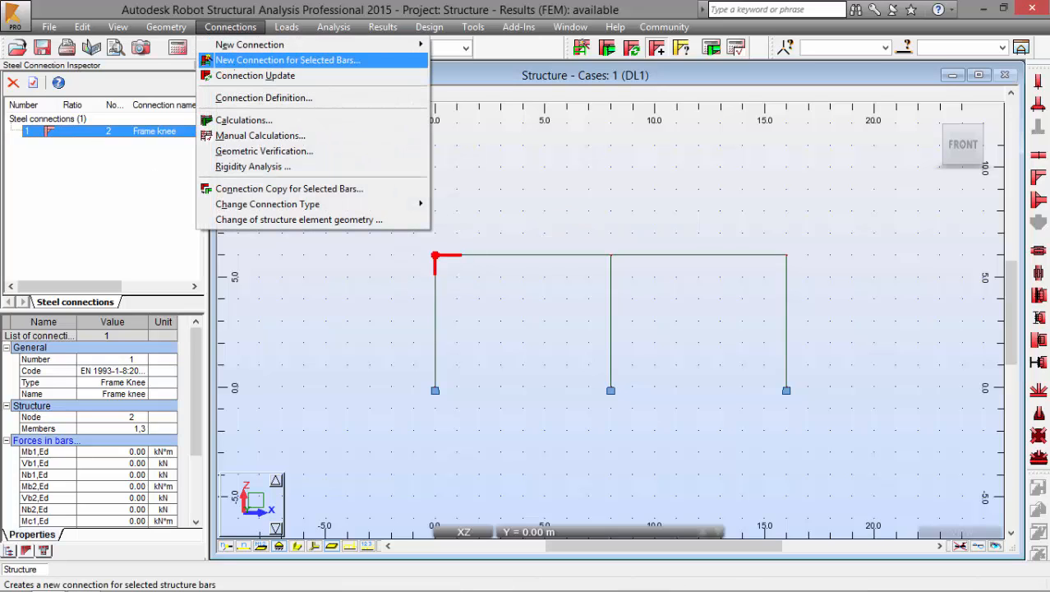
left_click(244, 120)
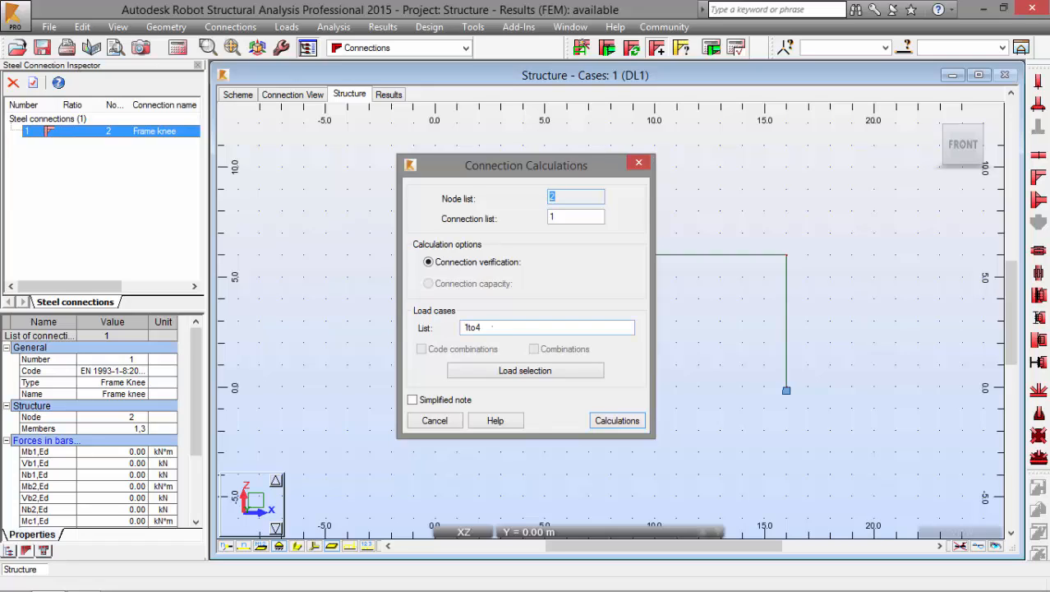
mouse_move(498, 327)
left_mouse_down()
mouse_move(458, 327)
mouse_move(489, 327)
left_mouse_up()
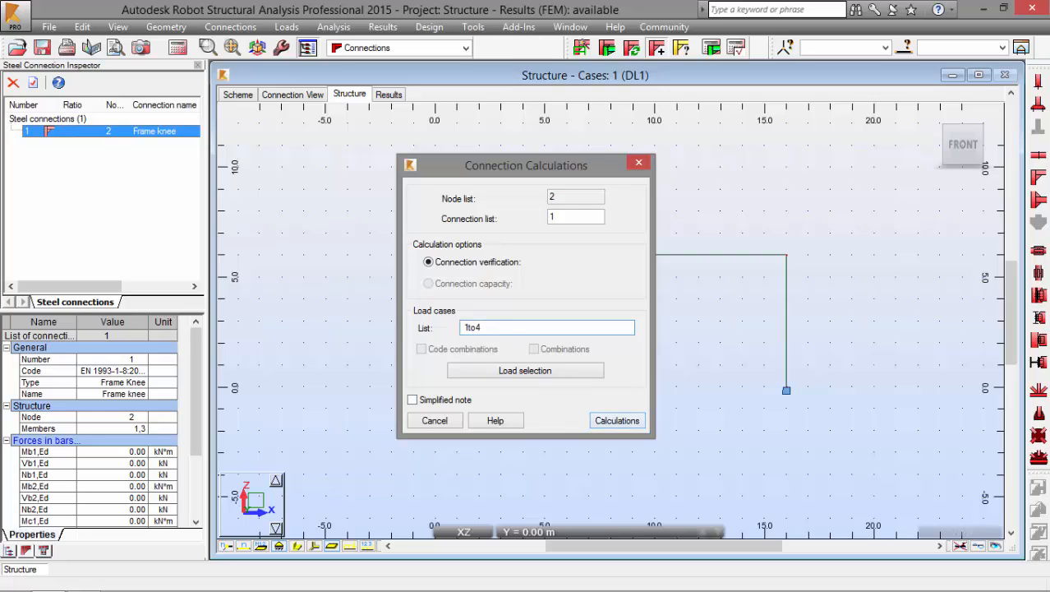
key("Return")
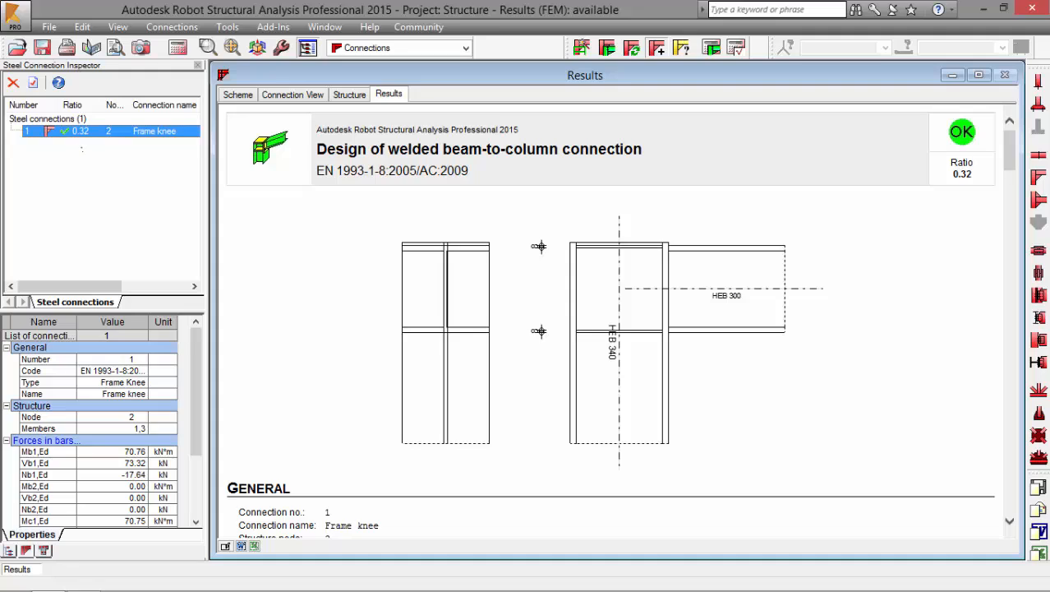
- Inspect the frame knee's scheme drawing, and rotate its 3D connection view to look nearly straight at the column and beam webs
left_click_drag(81, 149, 104, 188)
left_click(238, 94)
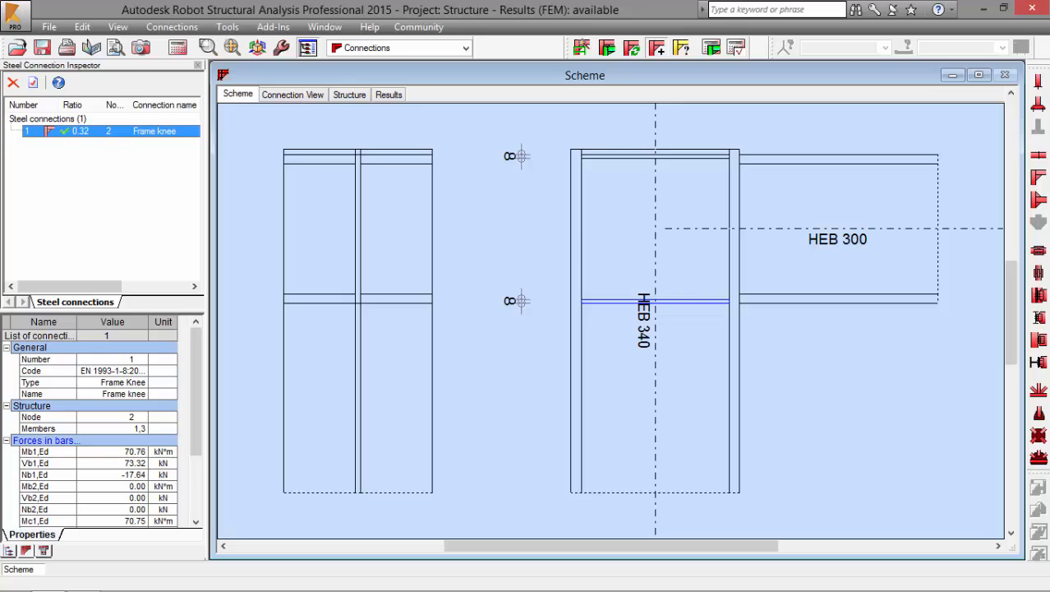
left_click(295, 94)
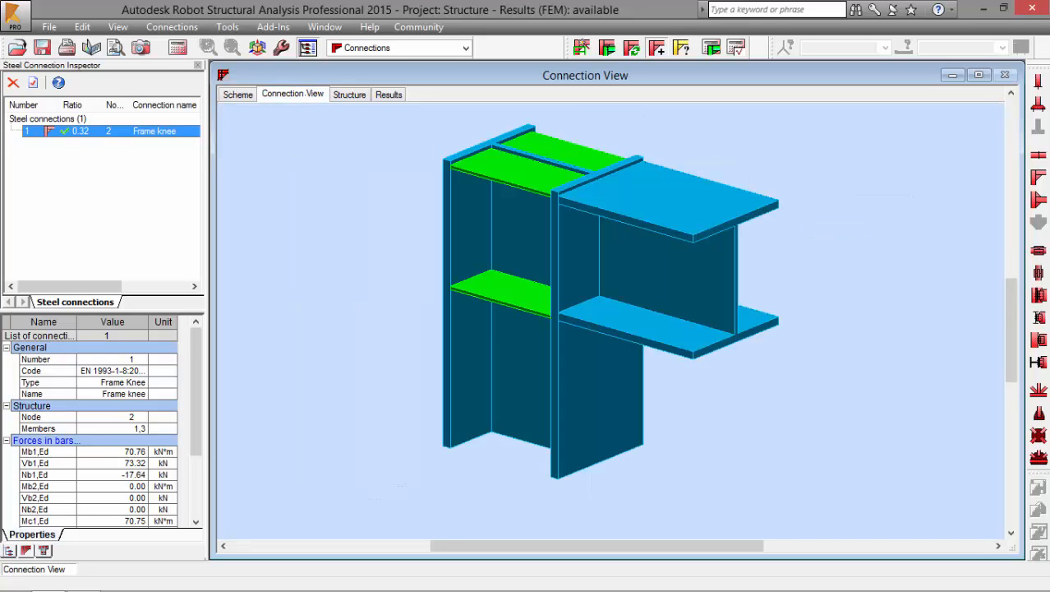
left_click_drag(657, 329, 700, 309)
middle_click_drag(701, 309, 717, 304)
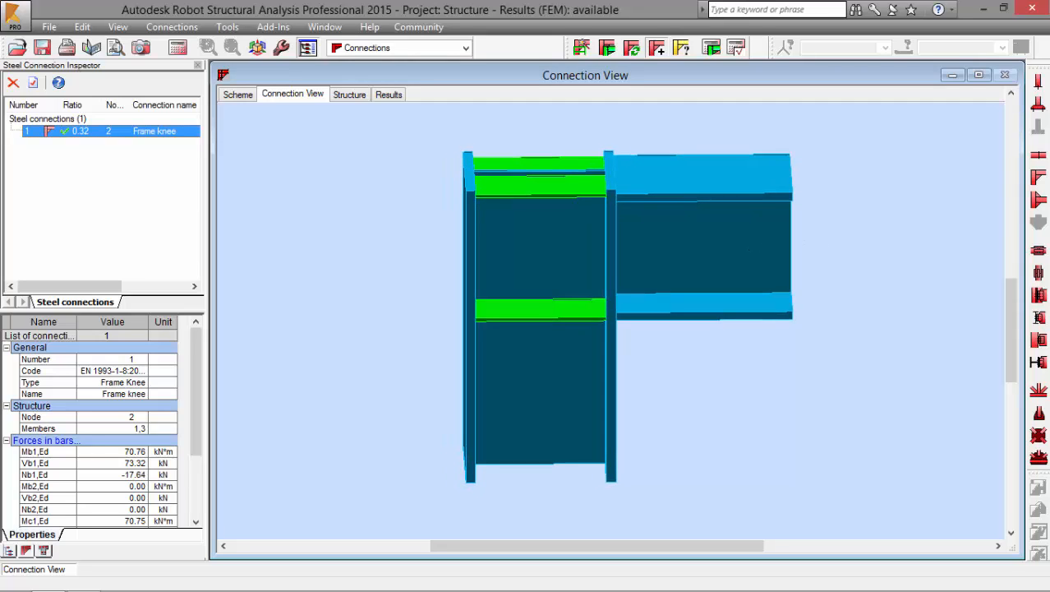
left_click_drag(804, 169, 917, 168)
mouse_move(922, 128)
left_mouse_down()
mouse_move(924, 169)
mouse_move(927, 151)
left_mouse_up()
left_click_drag(935, 158, 925, 169)
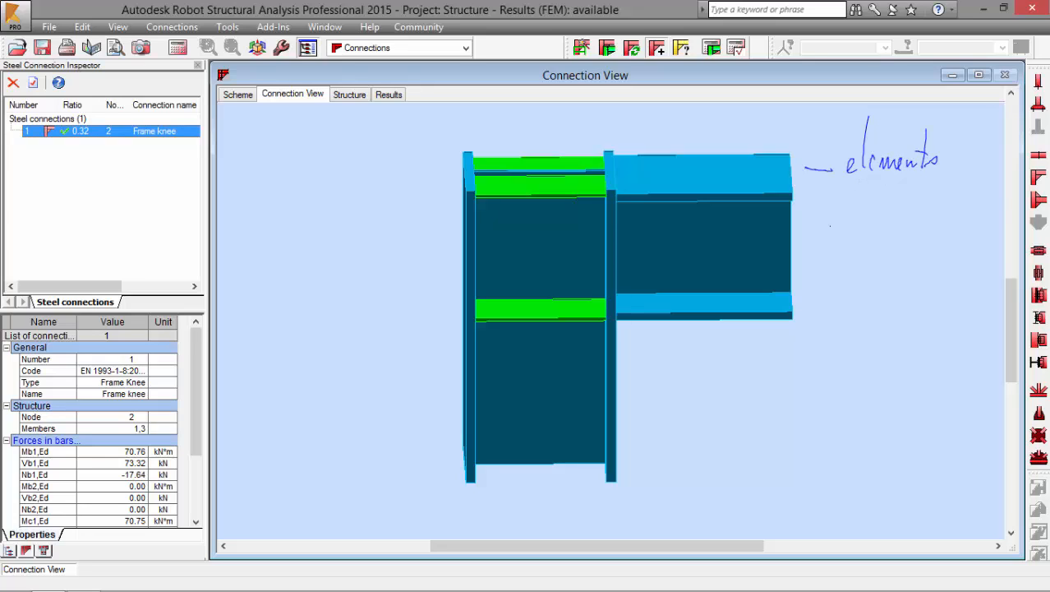
mouse_move(805, 228)
left_mouse_down()
mouse_move(828, 228)
mouse_move(842, 260)
mouse_move(844, 236)
left_mouse_up()
left_click_drag(863, 191, 860, 232)
mouse_move(874, 215)
left_mouse_down()
mouse_move(876, 229)
mouse_move(888, 224)
left_mouse_up()
left_click_drag(877, 211, 912, 217)
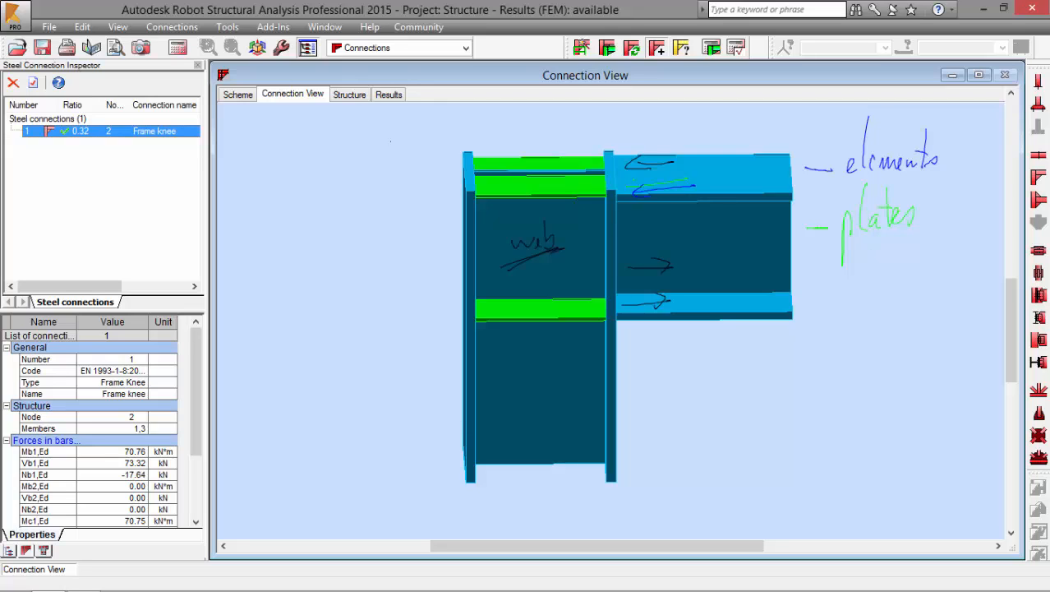
key("Escape")
- Read the frame knee's calculation note from the column and beam geometry through stiffeners, fillet welds and material factors to the loads
left_click(389, 95)
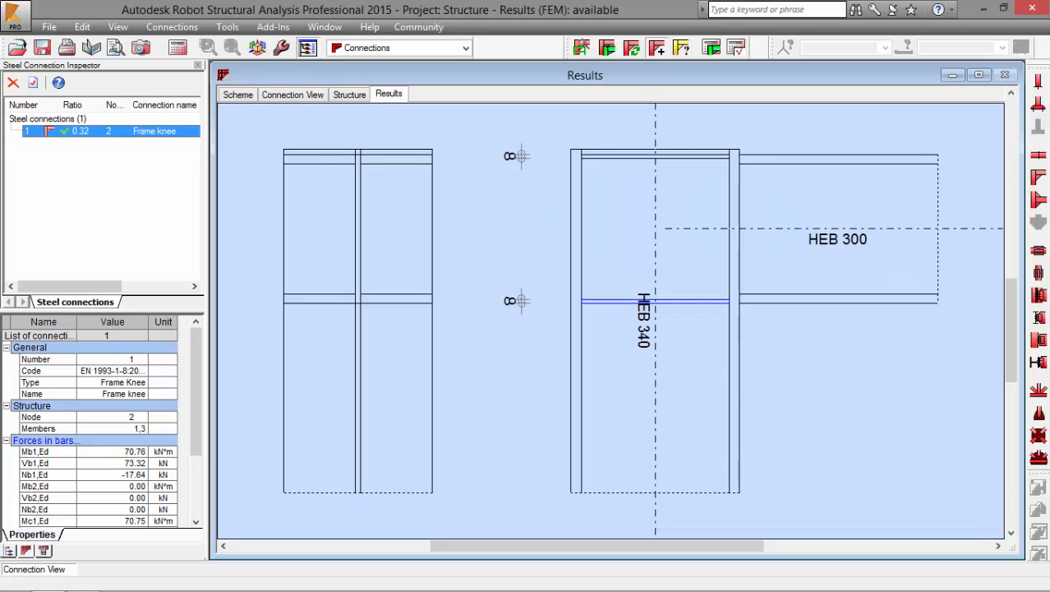
scroll(537, 232, "down", 5)
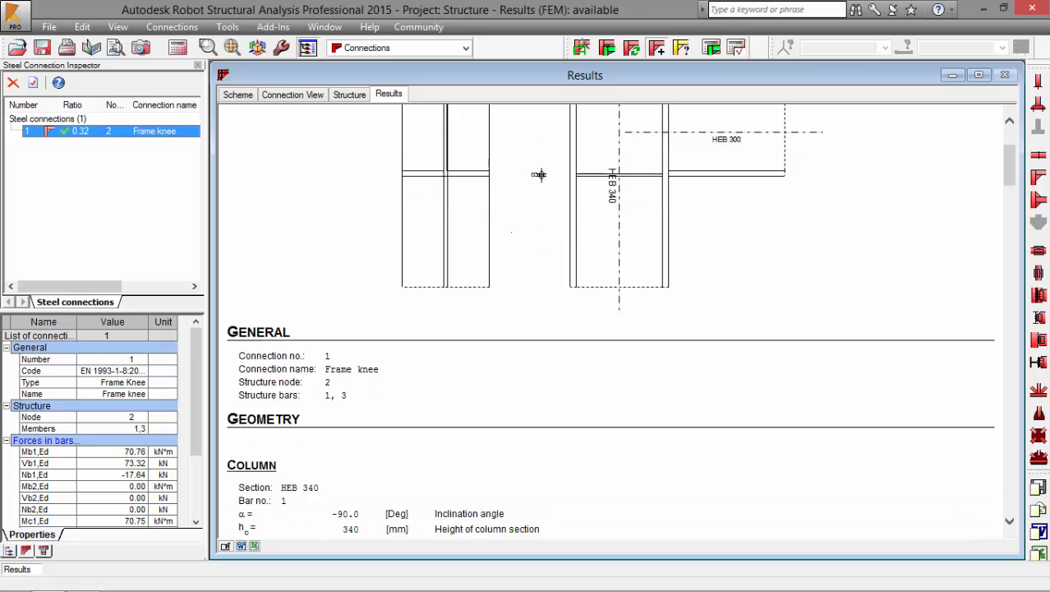
scroll(511, 232, "down", 4)
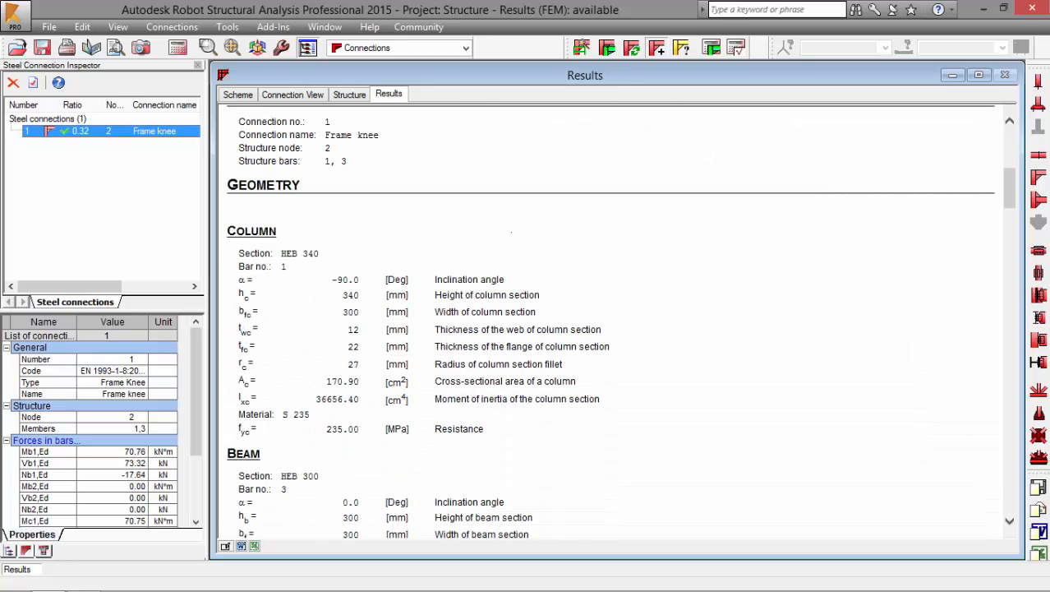
scroll(511, 233, "down", 1)
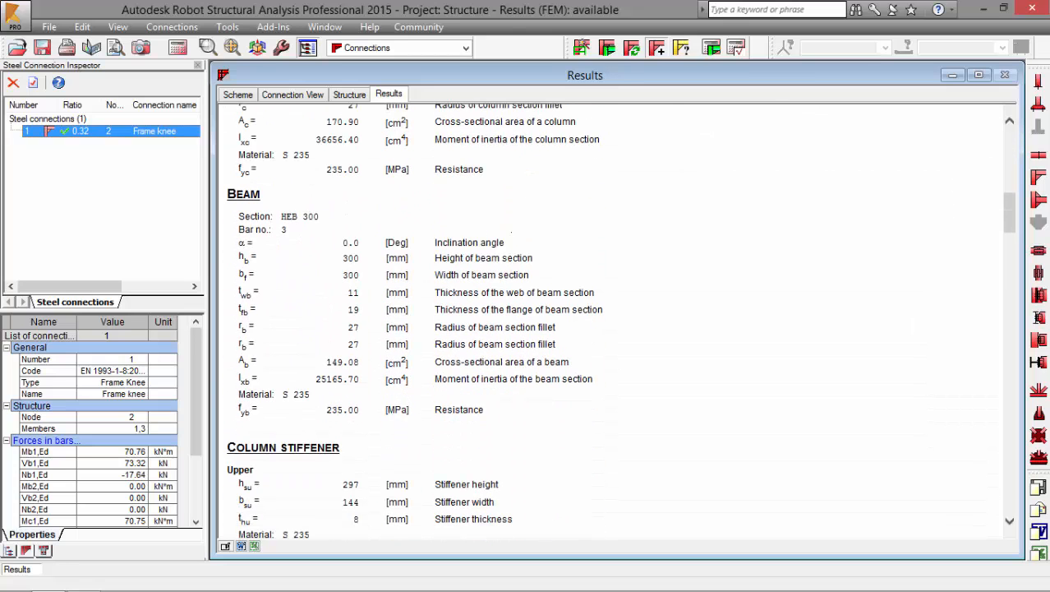
scroll(511, 232, "up", 3)
scroll(511, 232, "down", 3)
scroll(511, 233, "up", 3)
scroll(511, 232, "down", 8)
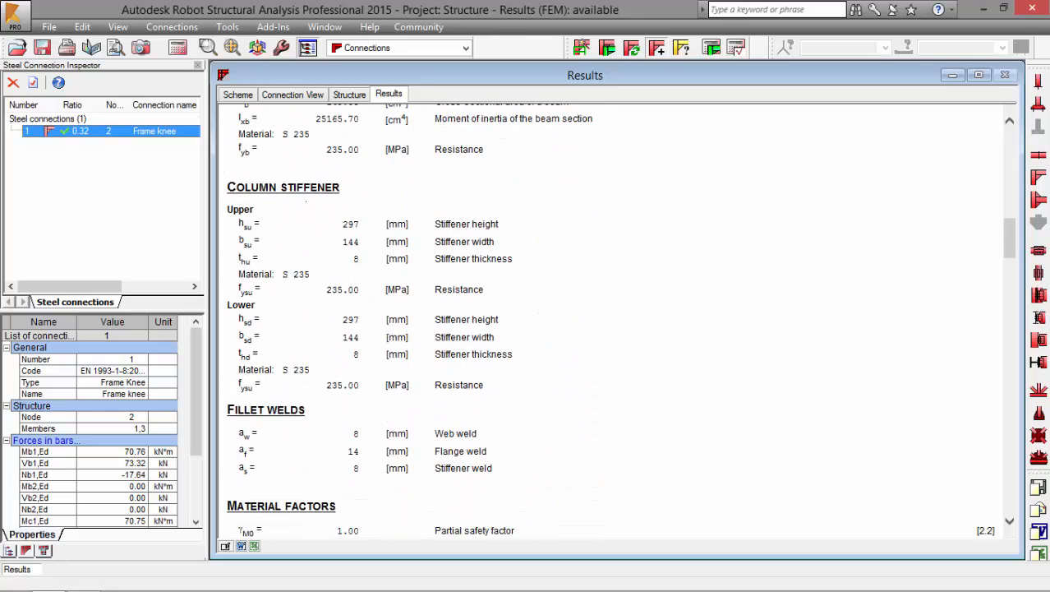
scroll(620, 321, "down", 4)
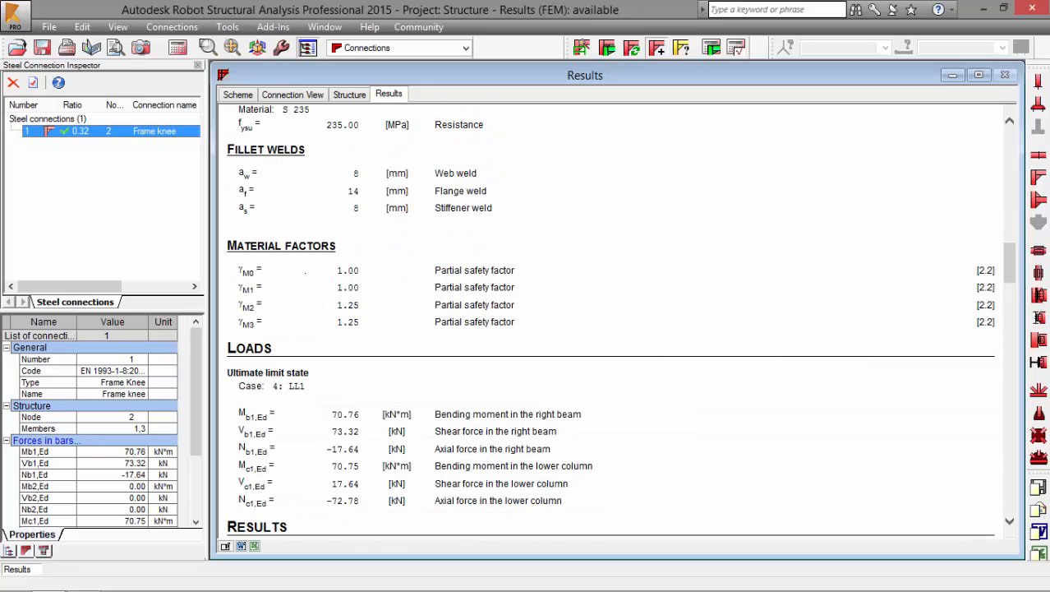
scroll(610, 323, "down", 2)
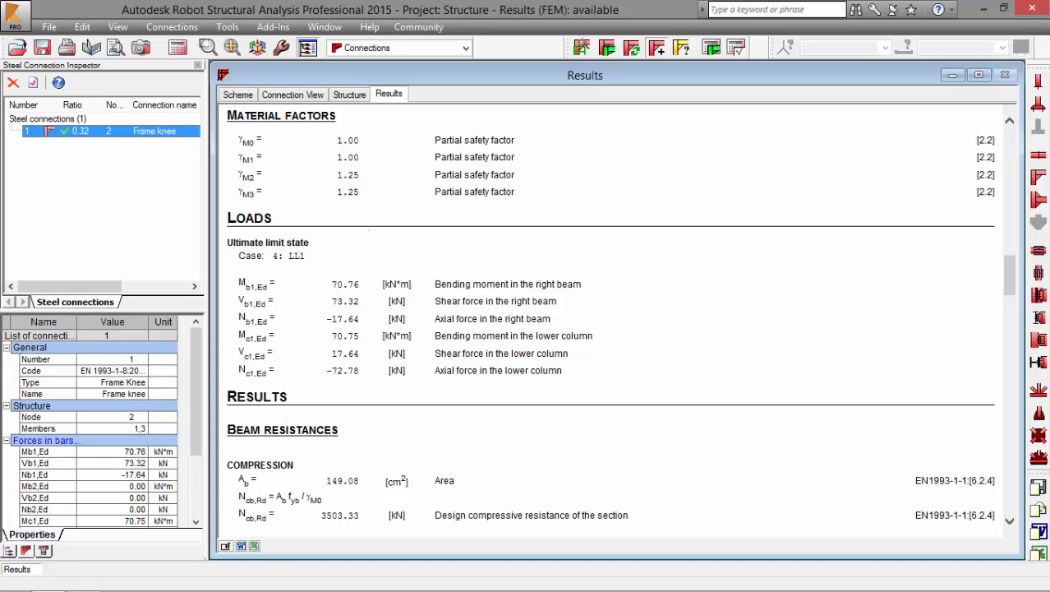
mouse_move(369, 230)
left_mouse_down()
mouse_move(283, 309)
mouse_move(401, 329)
mouse_move(350, 238)
left_mouse_up()
left_click_drag(429, 256, 613, 184)
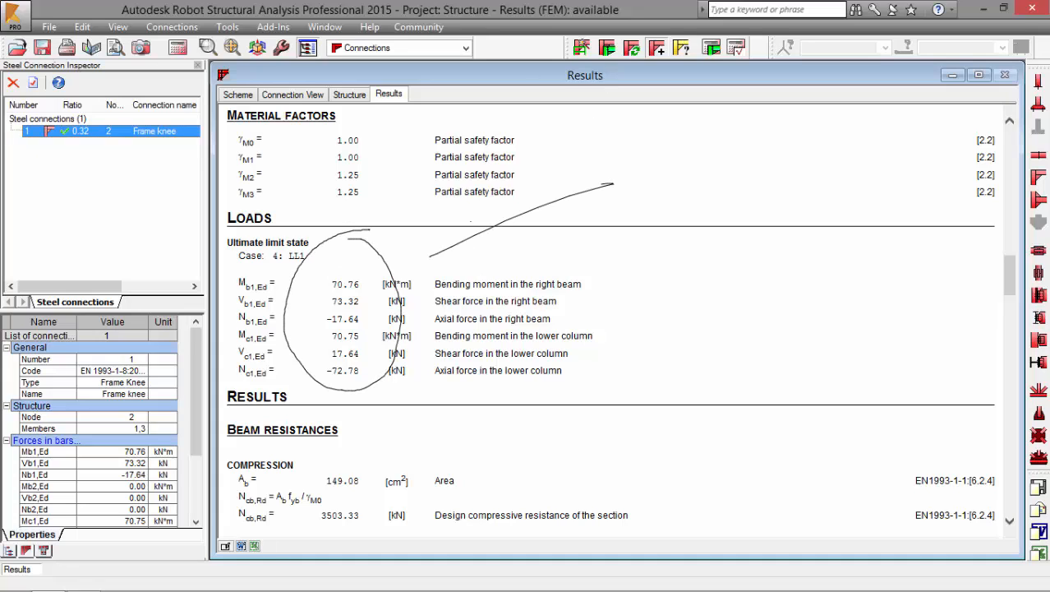
mouse_move(435, 235)
left_mouse_down()
mouse_move(423, 256)
mouse_move(470, 246)
left_mouse_up()
left_click_drag(658, 179, 672, 176)
left_click_drag(679, 125, 681, 174)
mouse_move(674, 158)
left_mouse_down()
mouse_move(730, 169)
mouse_move(790, 160)
mouse_move(797, 117)
left_mouse_up()
mouse_move(656, 220)
left_mouse_down()
mouse_move(668, 206)
mouse_move(698, 215)
mouse_move(721, 184)
mouse_move(730, 220)
left_mouse_up()
left_click_drag(749, 178, 743, 231)
left_click_drag(611, 267, 766, 234)
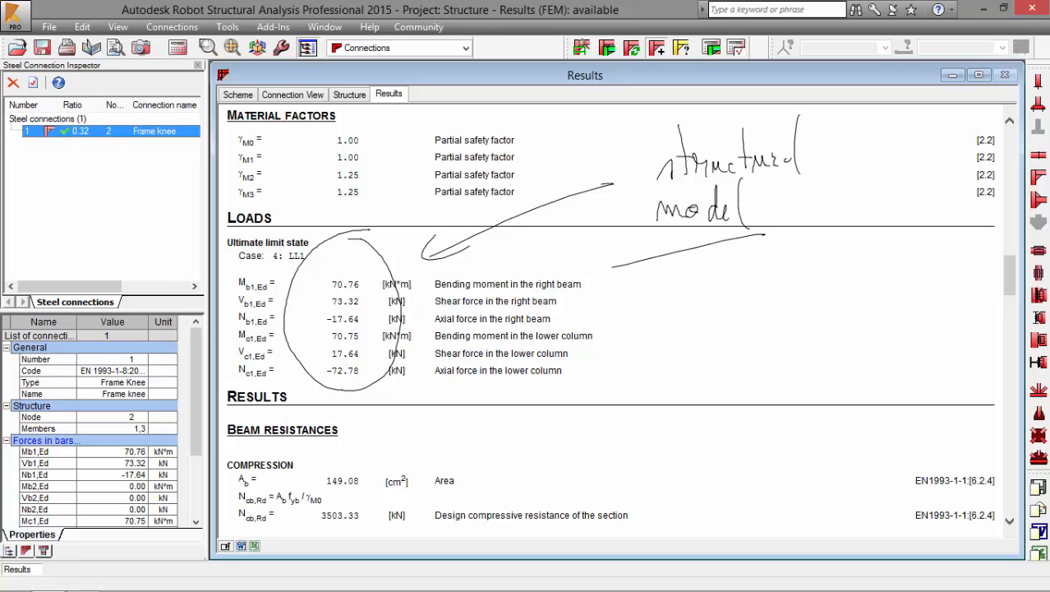
left_click_drag(610, 194, 819, 162)
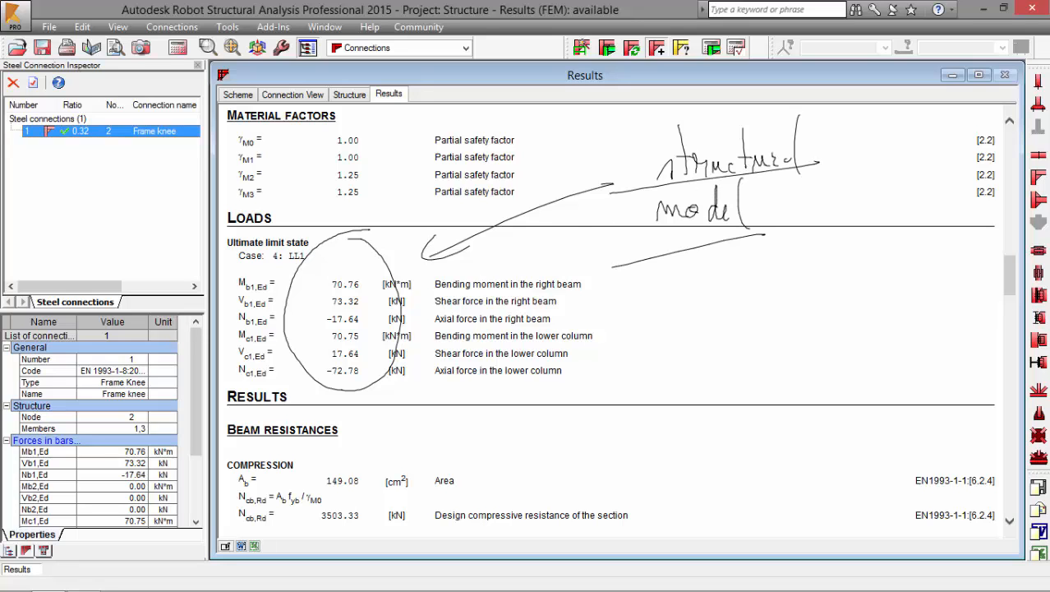
key("Escape")
- Examine the beam shear, bending and flange compression resistance checks in the calculation note
scroll(611, 320, "down", 10)
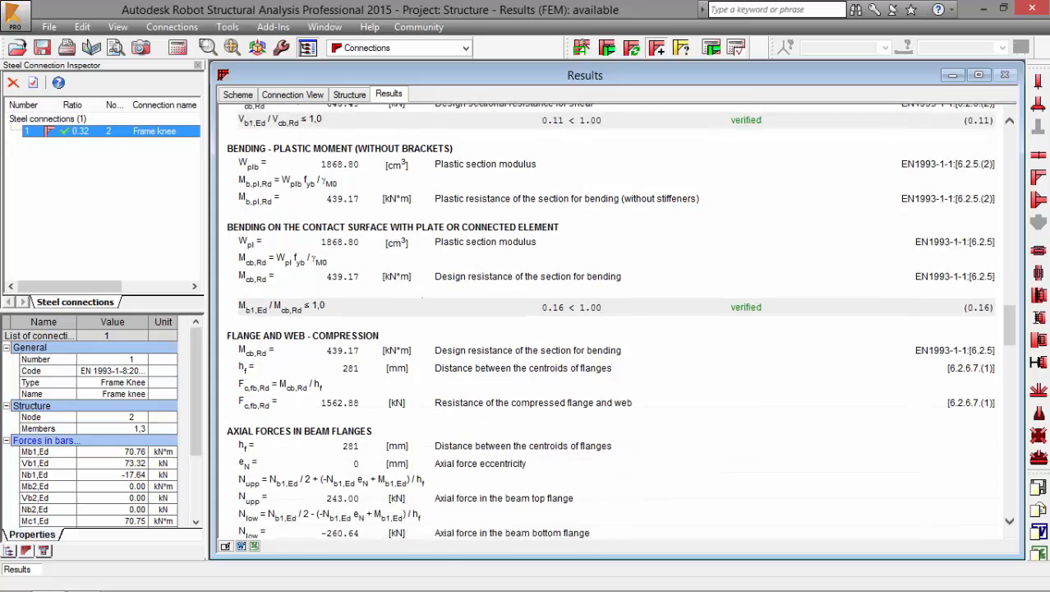
scroll(611, 320, "down", 8)
scroll(611, 320, "up", 10)
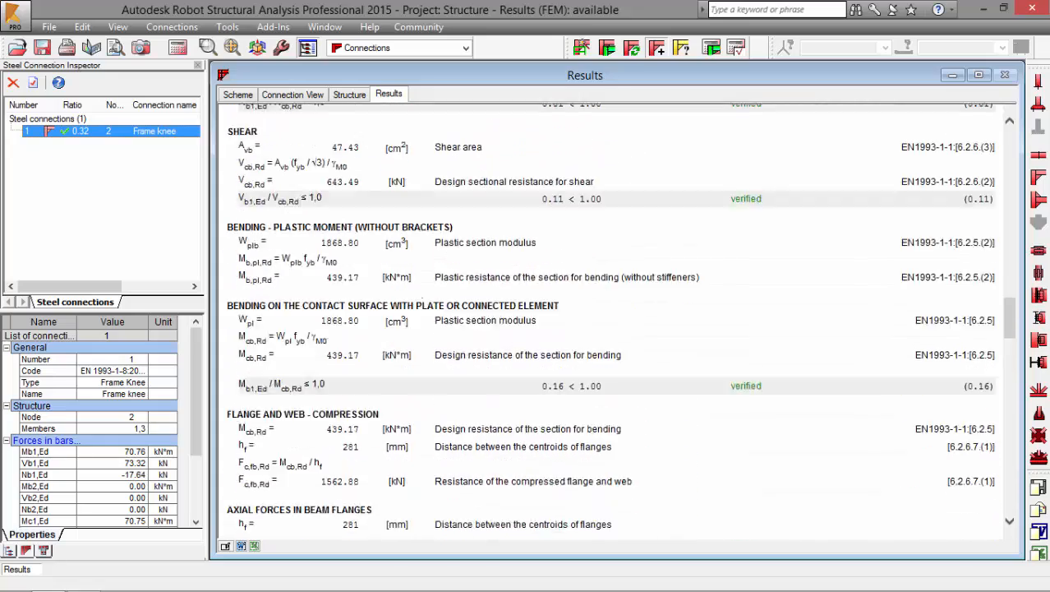
scroll(611, 320, "up", 15)
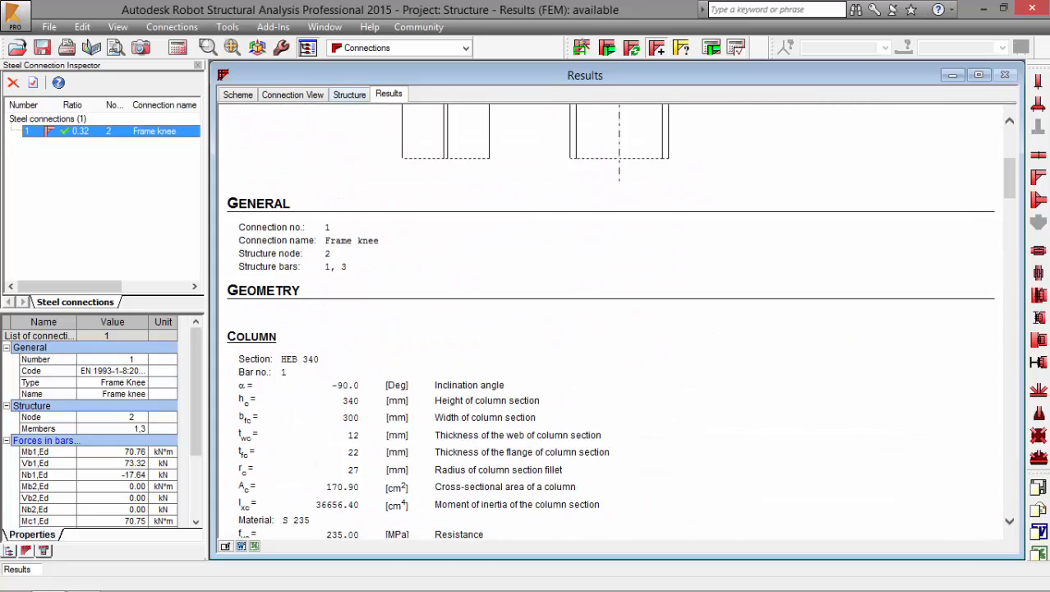
- Define a new standalone bolted Beam-Beam connection of two IPE 300 beams in S 235, keeping inclination angles of -165° and -15°
left_click(349, 95)
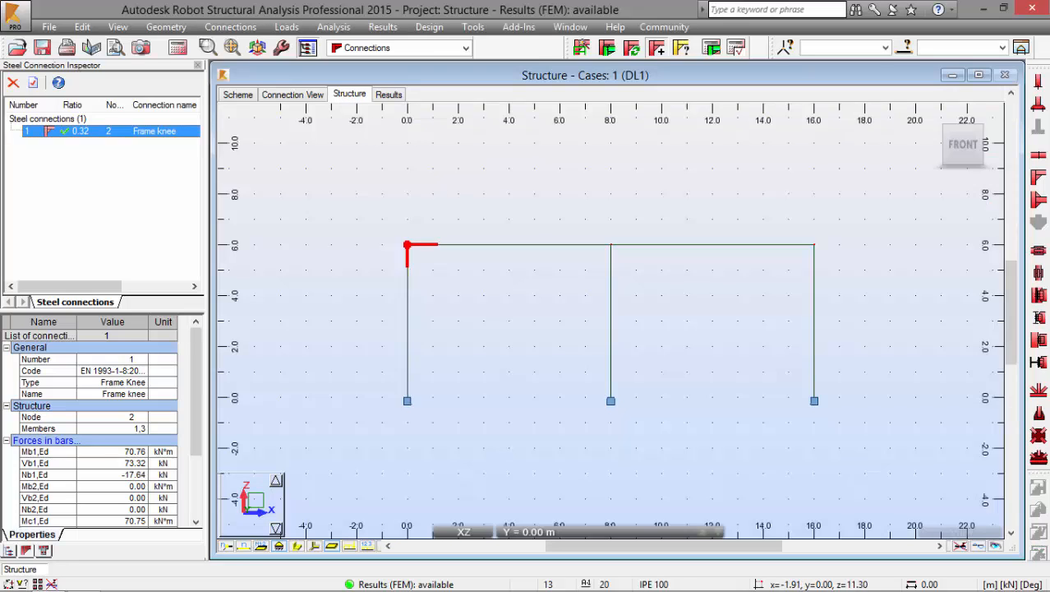
left_click(230, 26)
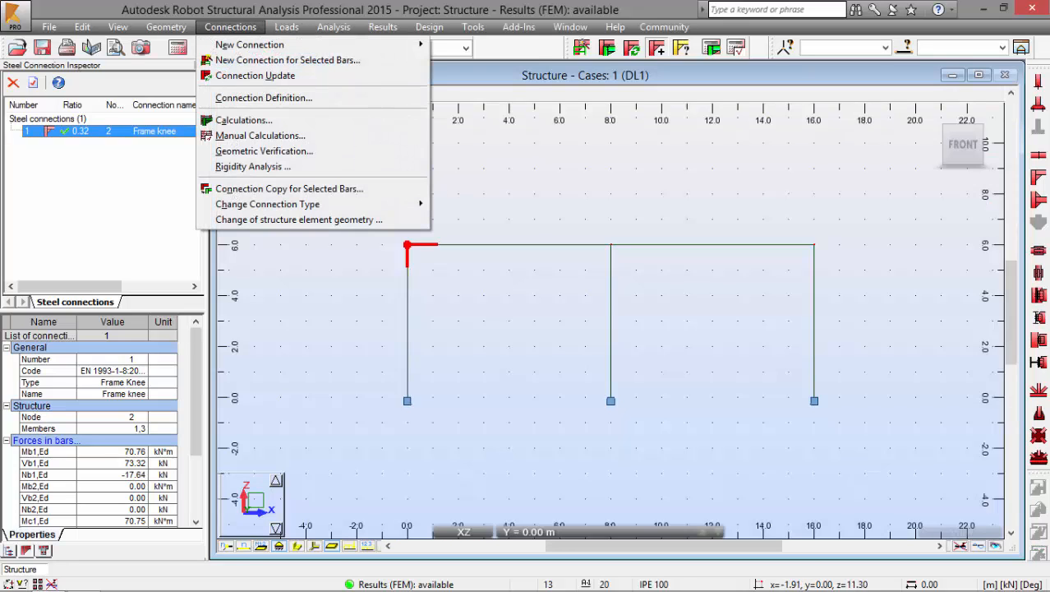
mouse_move(249, 45)
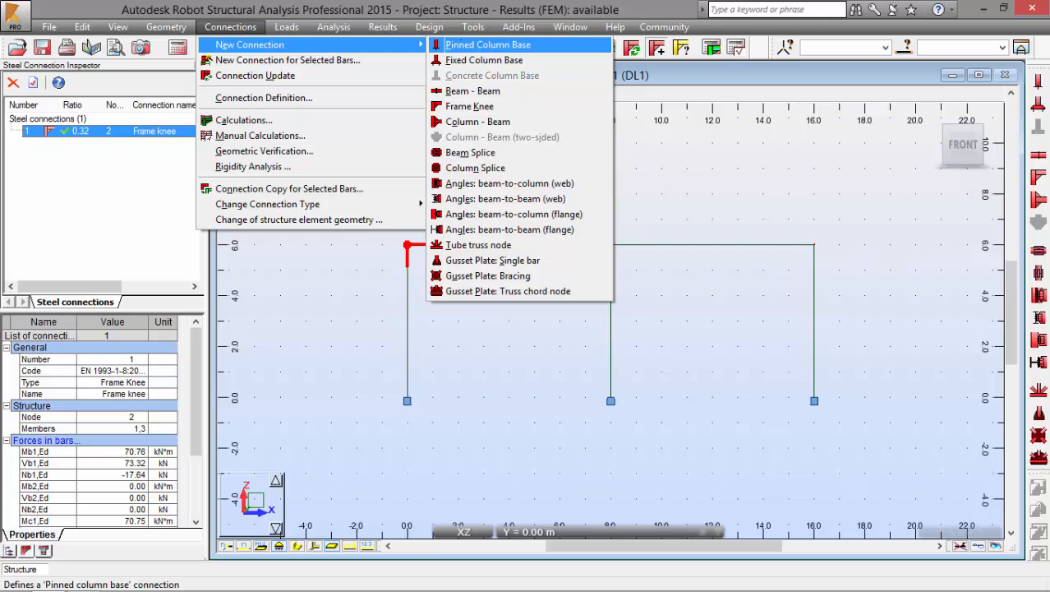
left_click(472, 90)
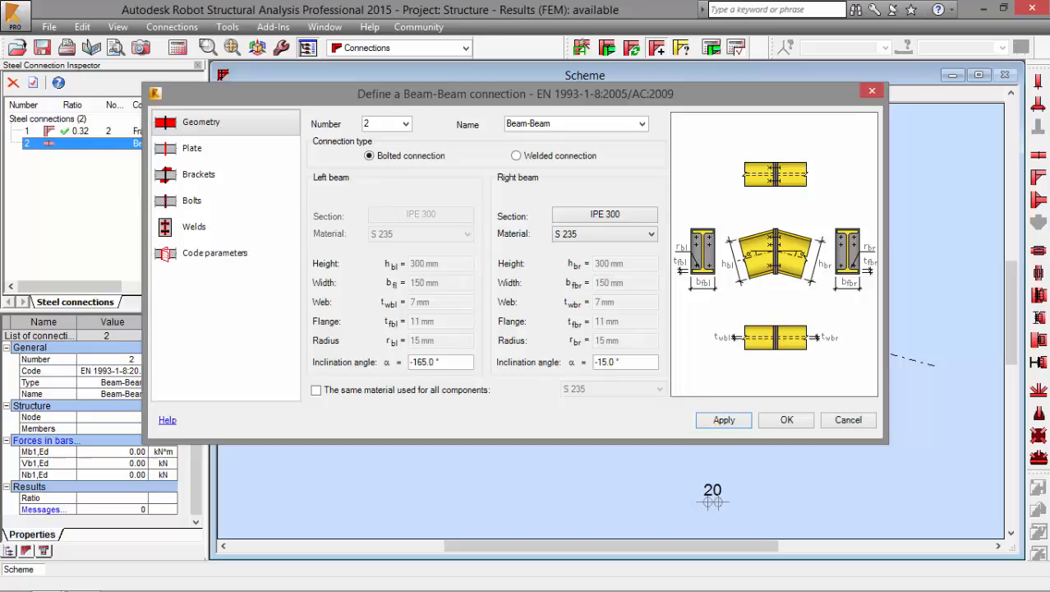
left_click_drag(516, 94, 592, 130)
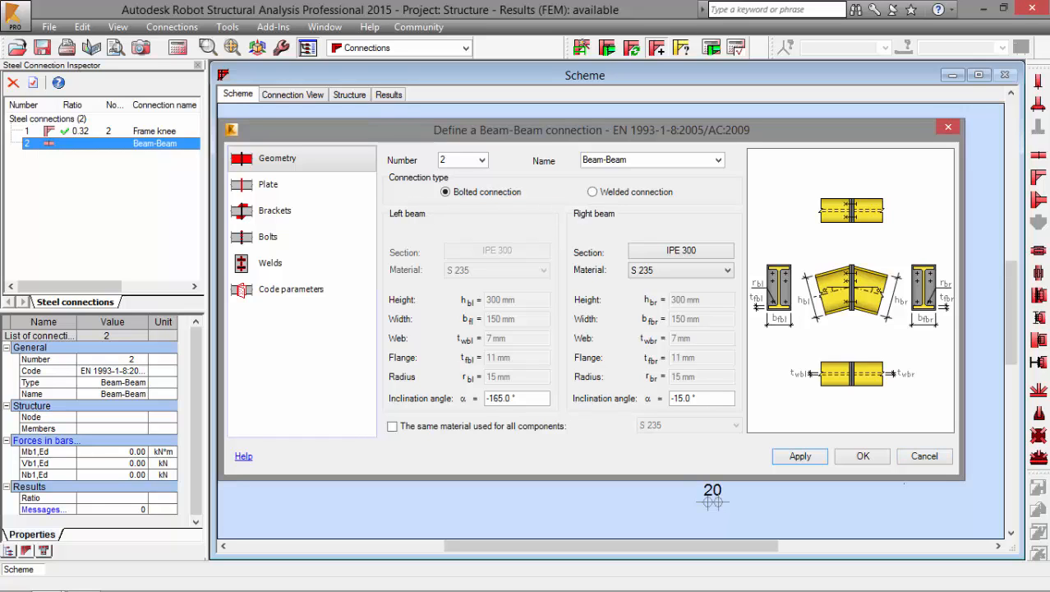
left_click(862, 456)
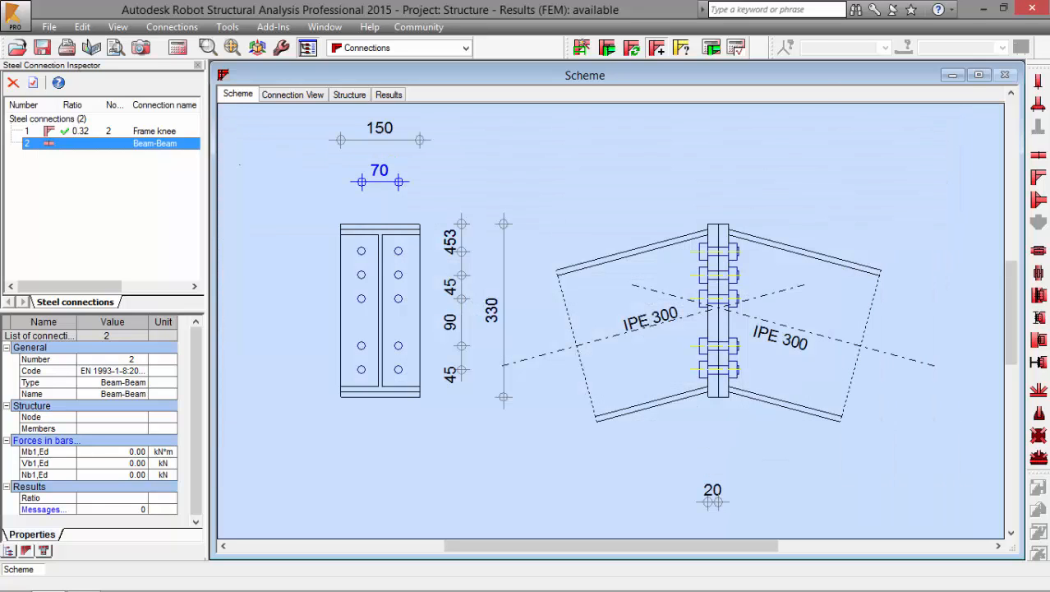
- Run a manual verification of the Beam-Beam connection with a 50 kN*m bending moment and zero shear and axial forces
left_click(171, 27)
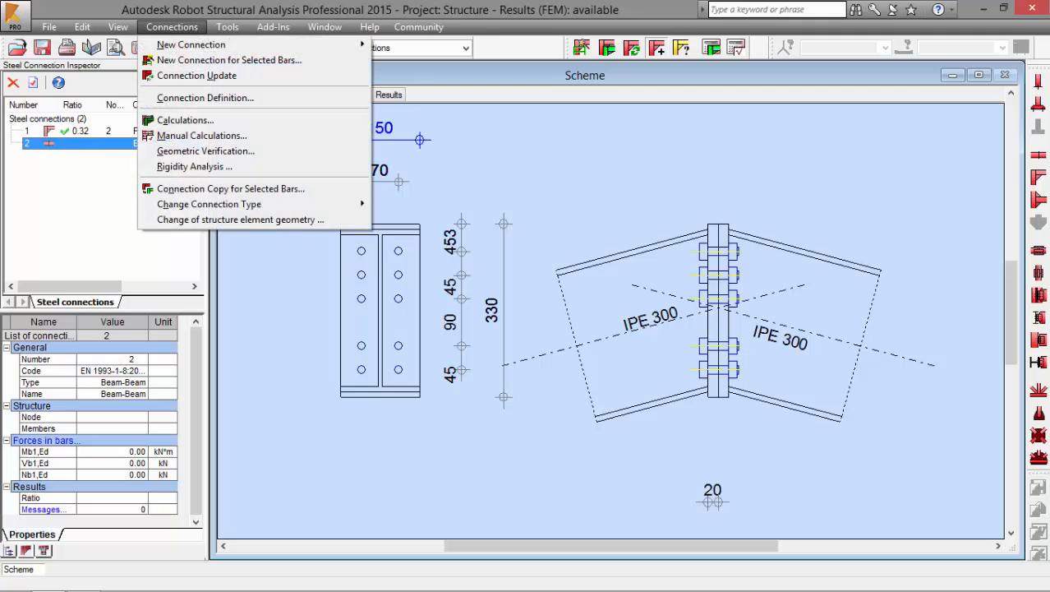
left_click(202, 136)
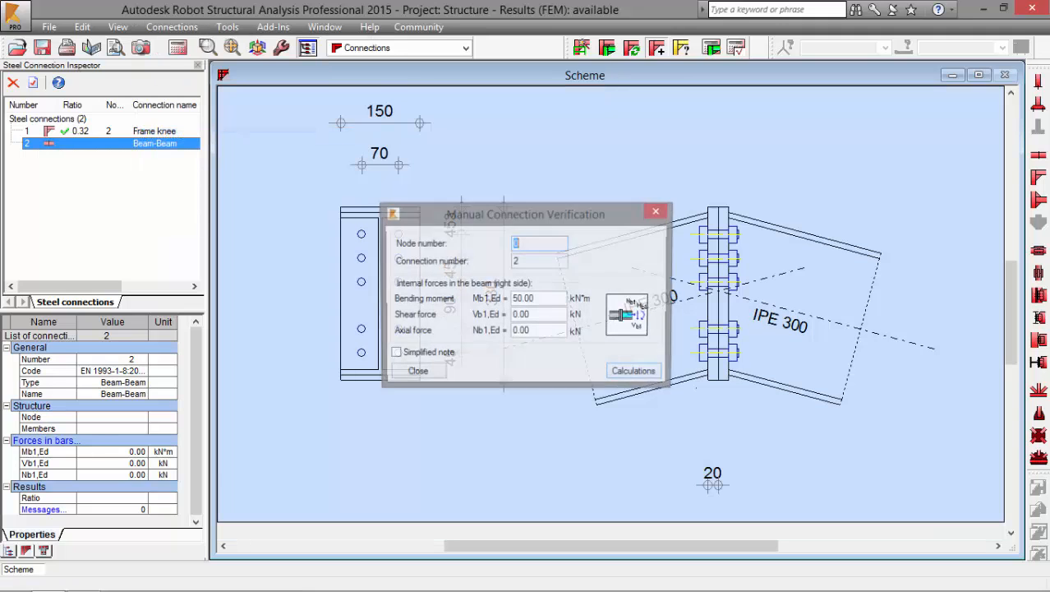
key("Tab")
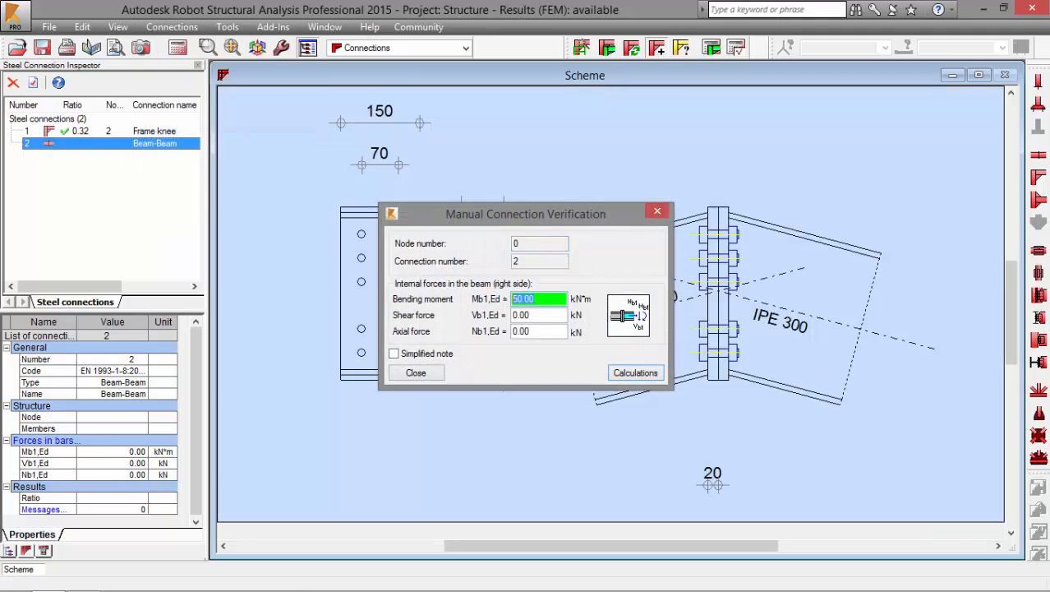
key("Tab")
key("Tab")
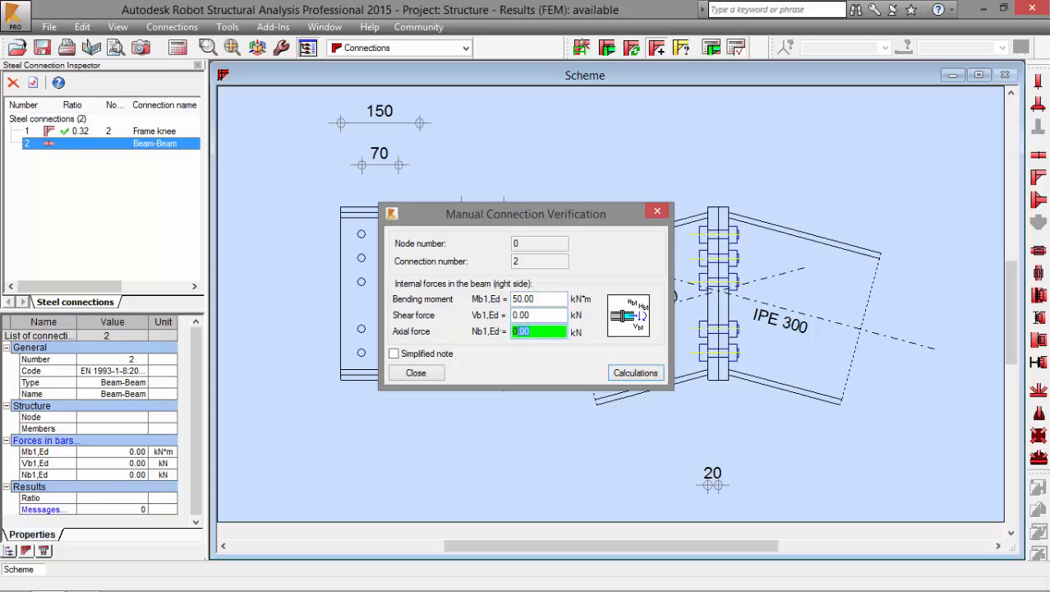
left_click(626, 372)
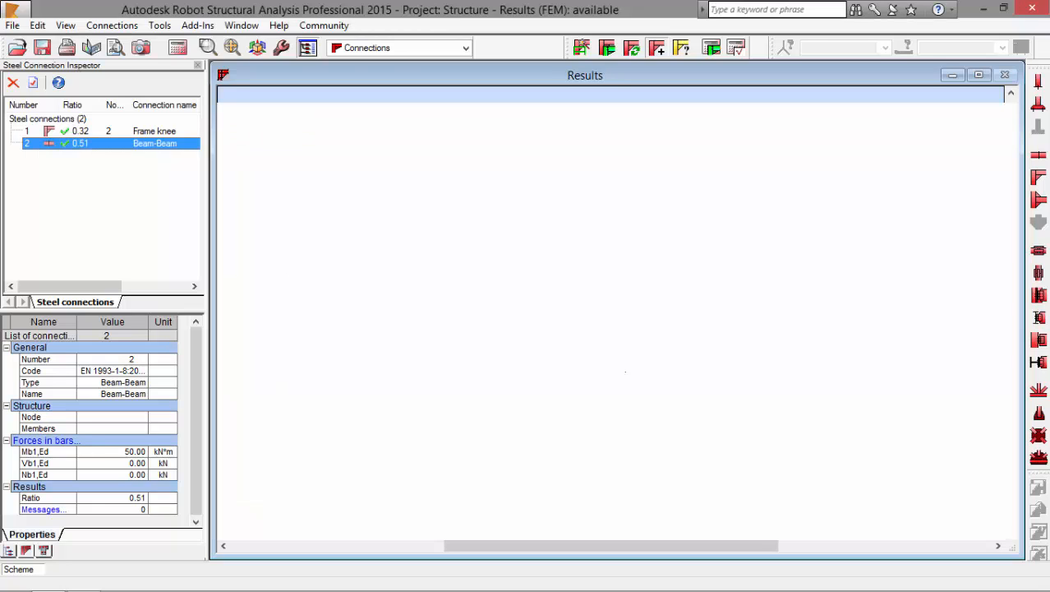
- Read the Beam-Beam calculation note from the beam geometry through loads and beam resistances to the connection's geometrical parameters
scroll(612, 321, "down", 6)
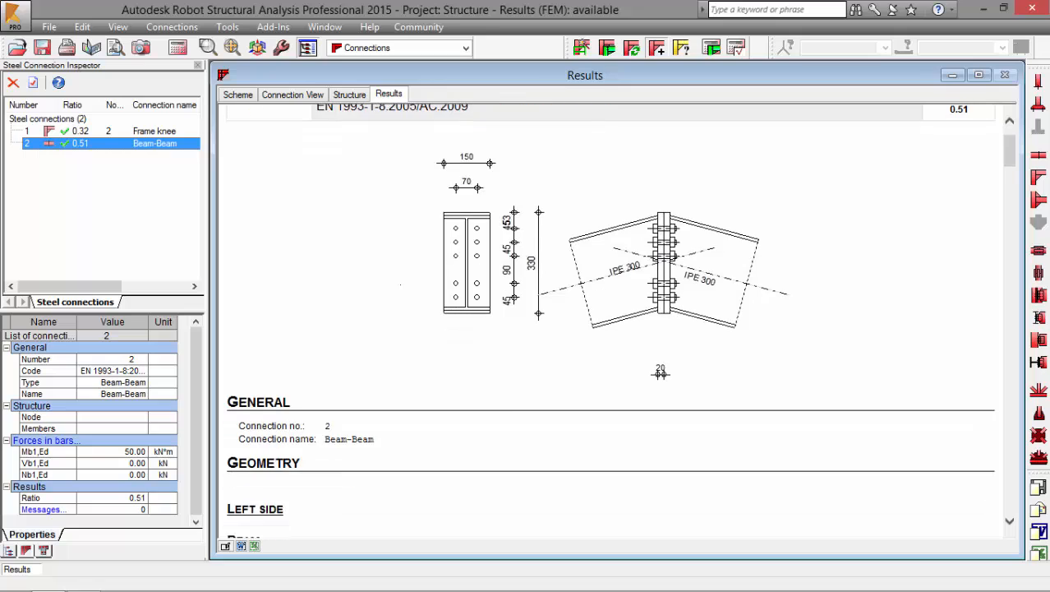
scroll(661, 138, "down", 10)
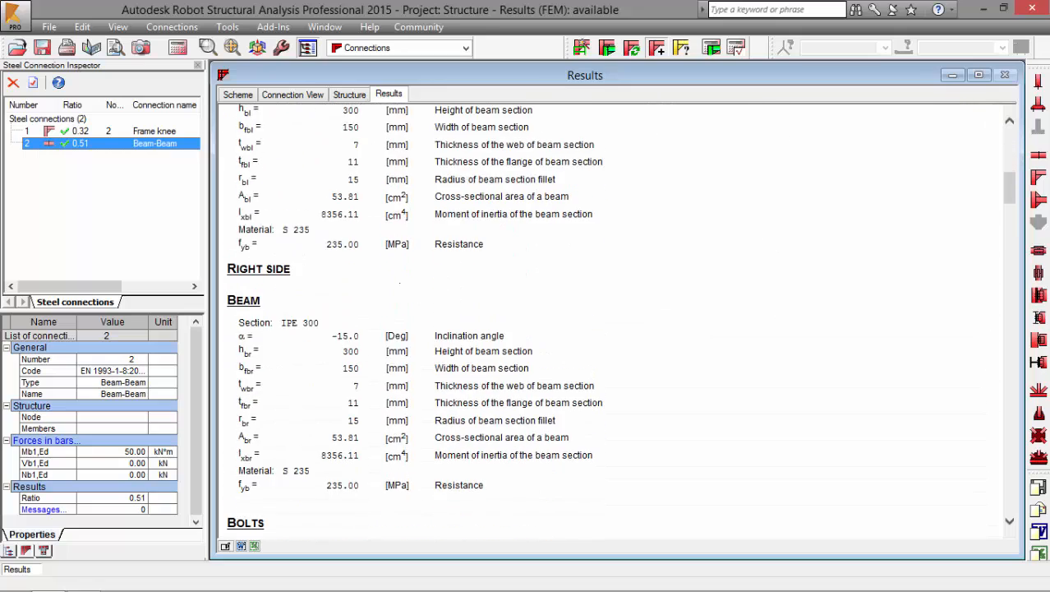
scroll(612, 320, "down", 12)
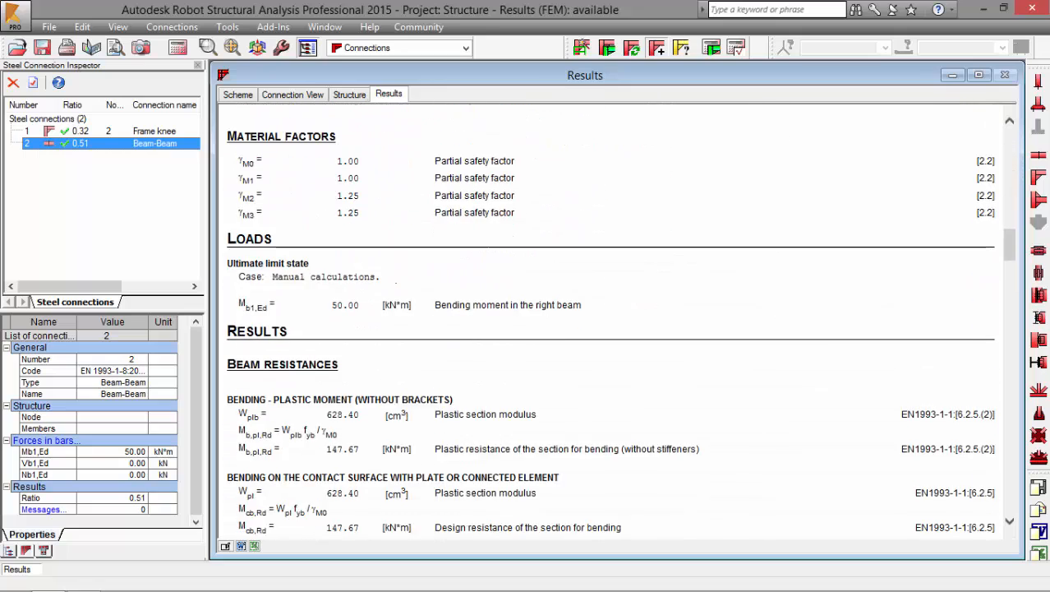
scroll(612, 321, "down", 9)
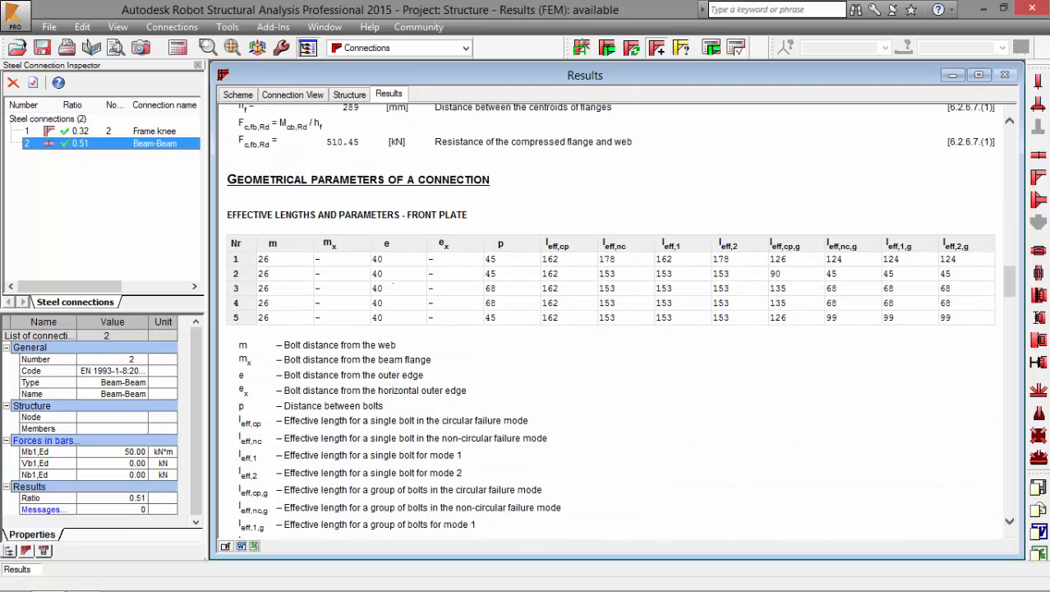